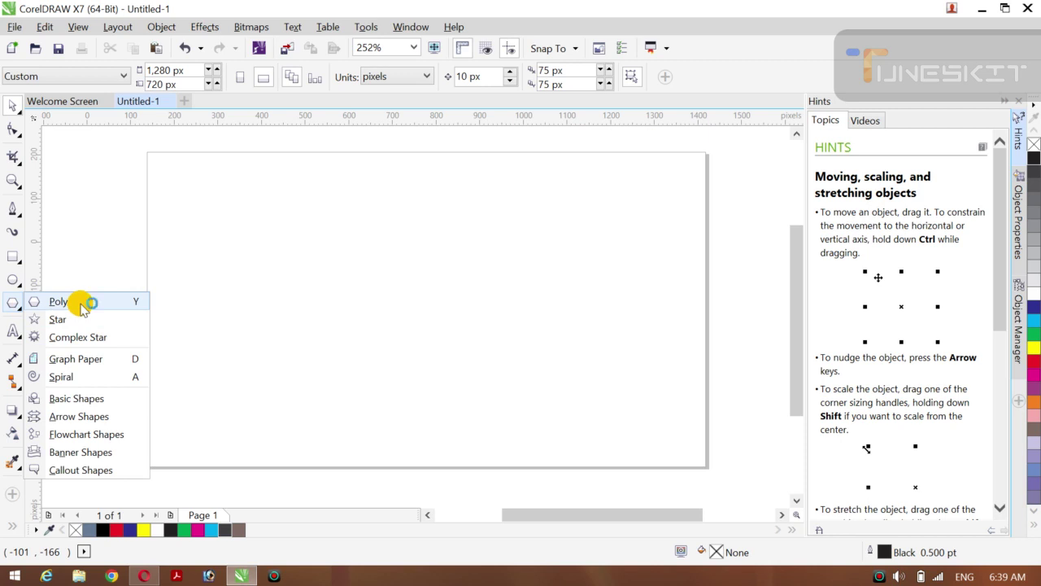
Draw a six-sided polygon about 364 by 420 px and place it near the centre of the page.
left_click(82, 303)
mouse_move(291, 264)
left_mouse_down()
mouse_move(512, 458)
mouse_move(471, 431)
left_mouse_up()
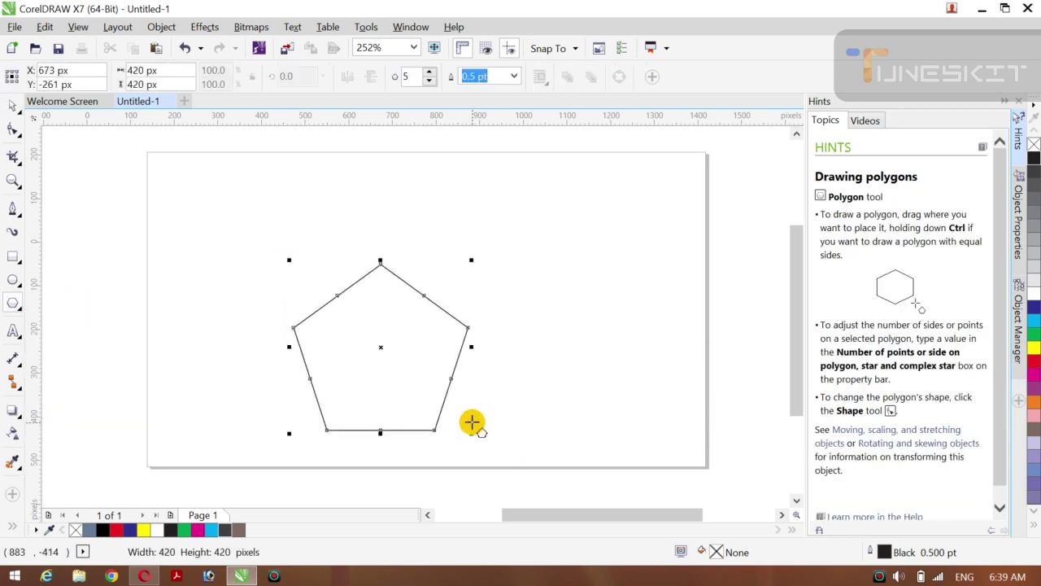
left_click(430, 73)
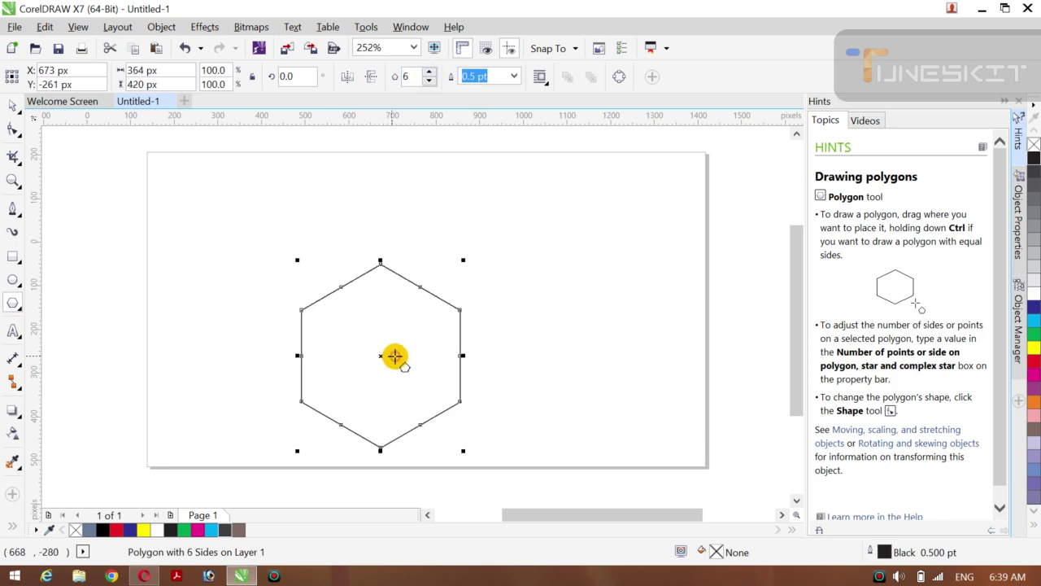
left_click_drag(380, 349, 386, 295)
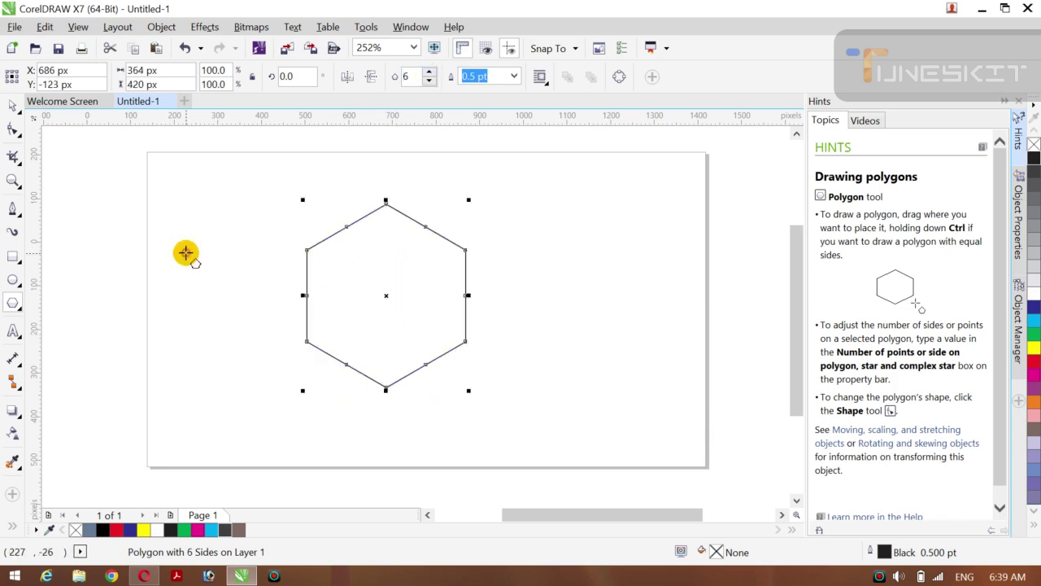
Reshape the hexagon into a six-pointed star by pulling its top corner node slightly outward.
left_click(15, 133)
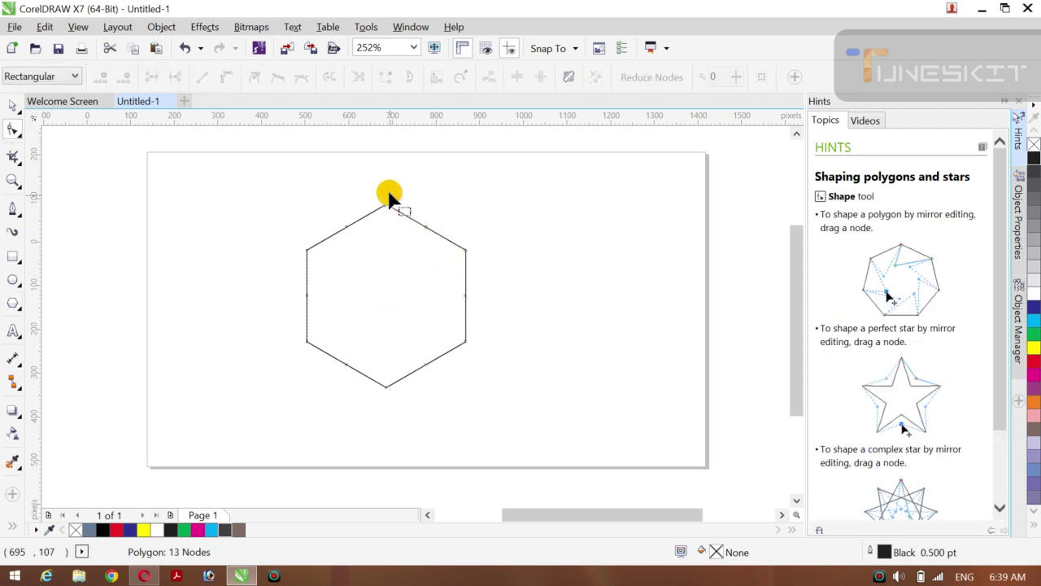
mouse_move(386, 210)
left_mouse_down()
mouse_move(383, 178)
mouse_move(384, 193)
left_mouse_up()
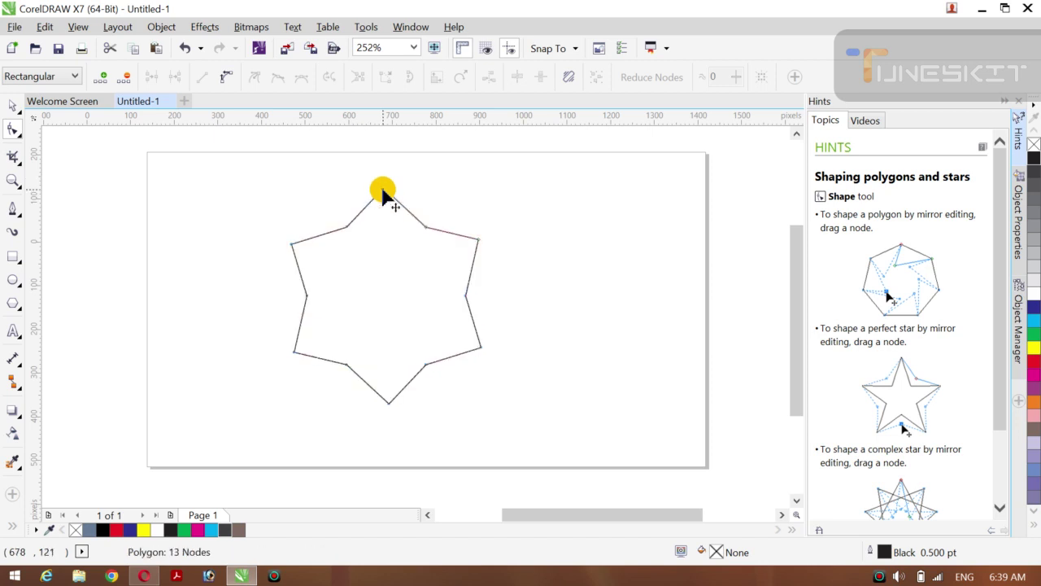
left_click(14, 106)
left_click(244, 243)
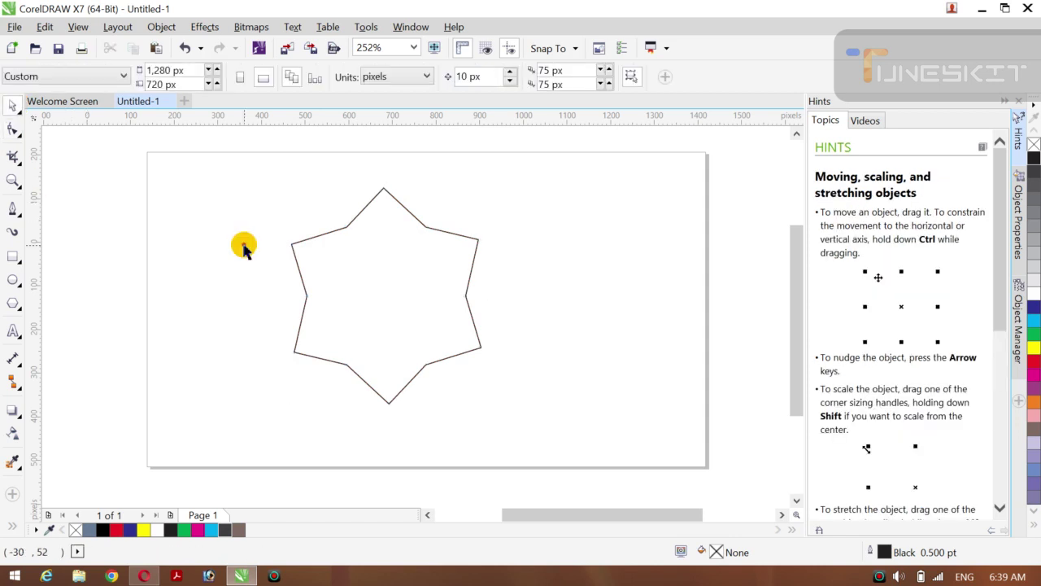
Add a concentric copy of the star inside the original, scaled from the centre to about 85.2%.
left_click(392, 295)
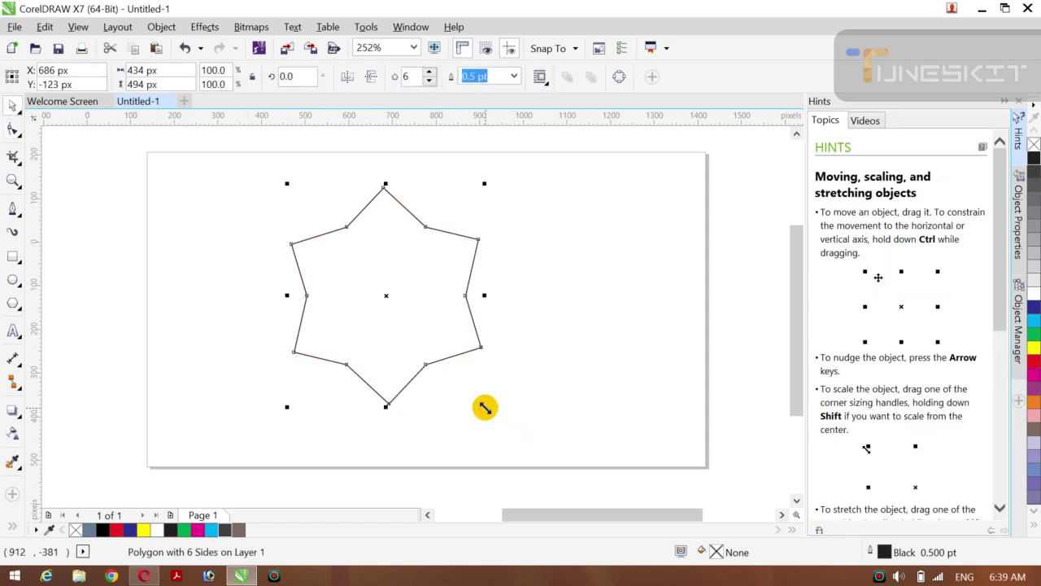
mouse_move(485, 407)
left_mouse_down()
mouse_move(458, 388)
mouse_move(471, 402)
left_mouse_up()
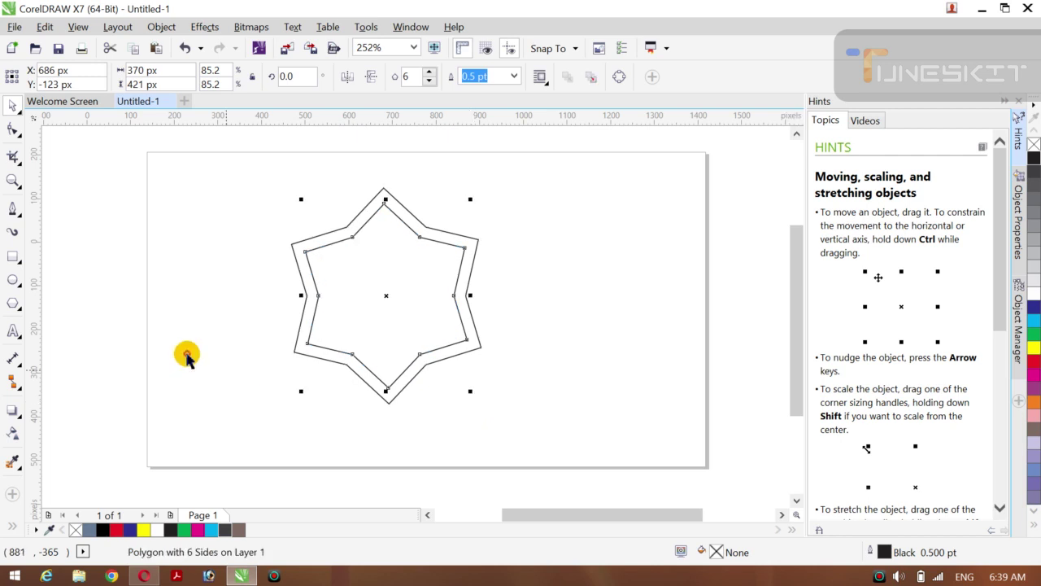
left_click(210, 314)
Combine the outer and inner stars into a single curve object and shift it slightly to the right.
key("ctrl+a")
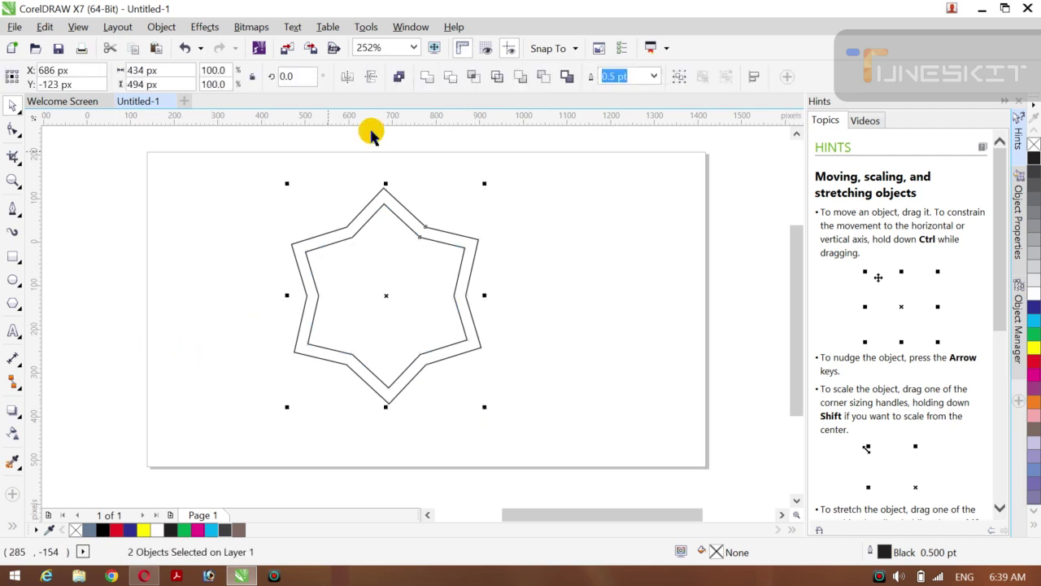
left_click(450, 74)
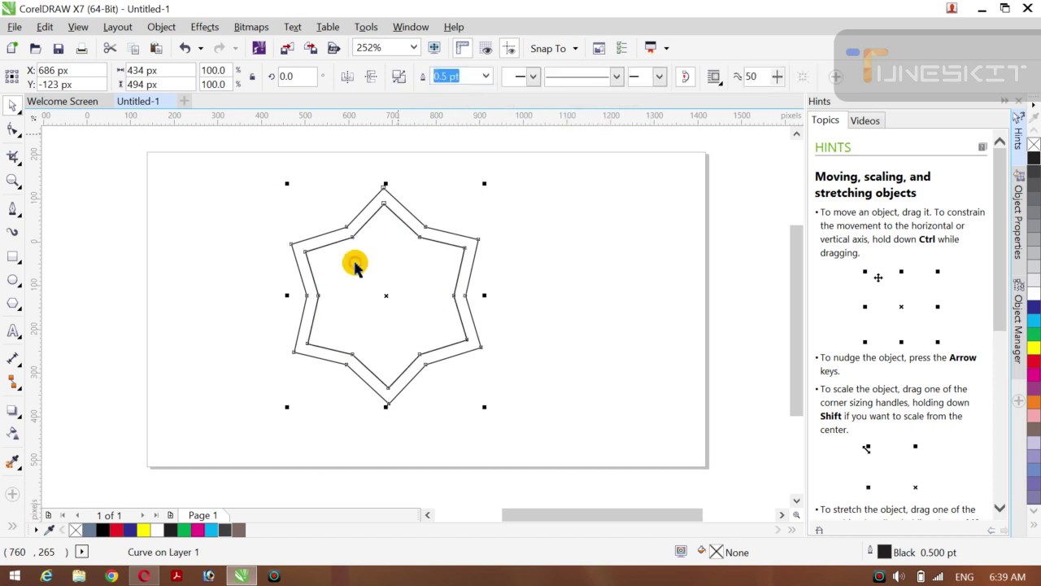
left_click(221, 302)
left_click(396, 283)
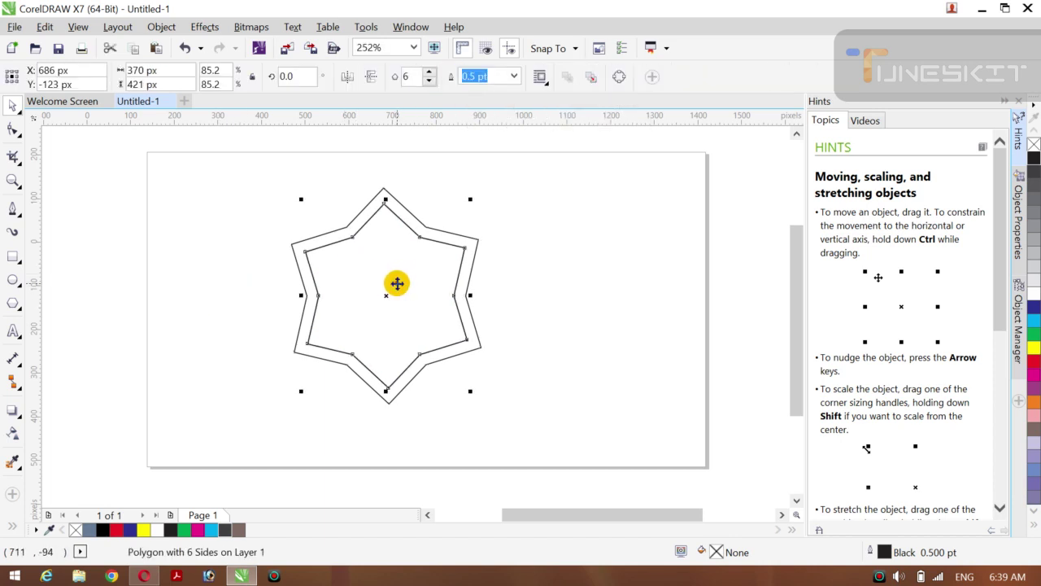
left_click(396, 282)
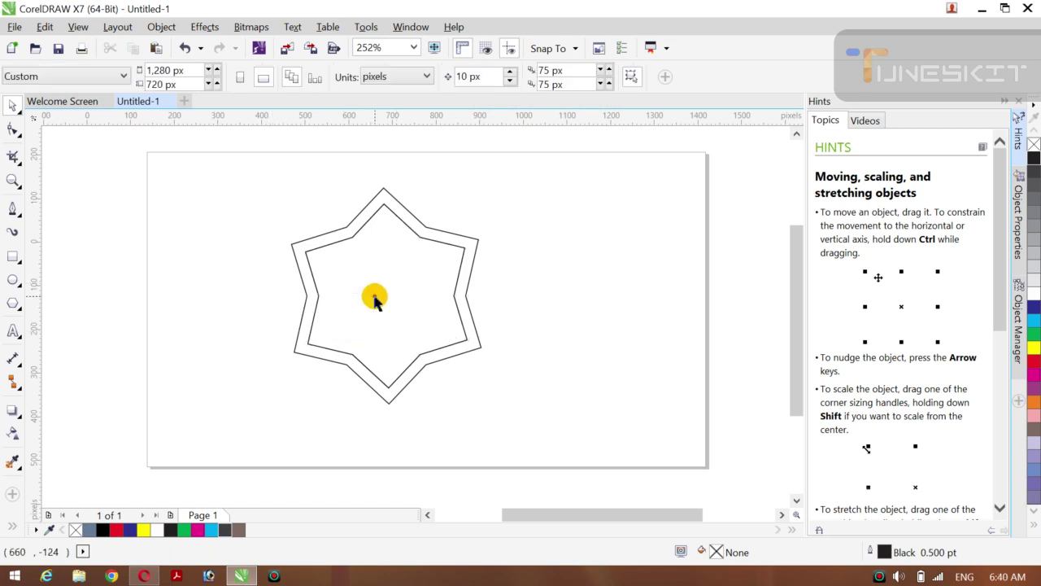
left_click(352, 367)
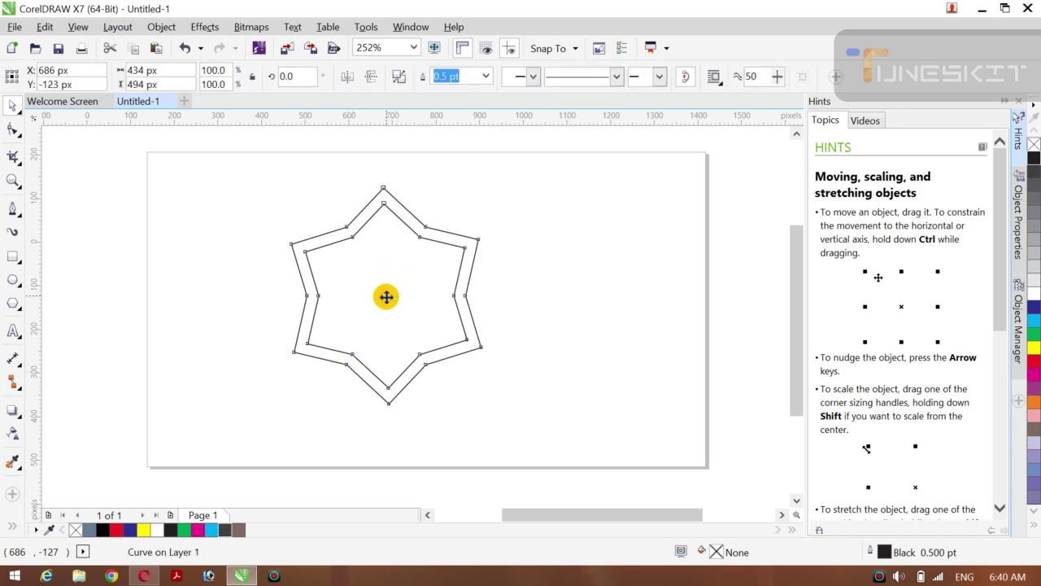
left_click_drag(386, 297, 399, 296)
left_click(251, 323)
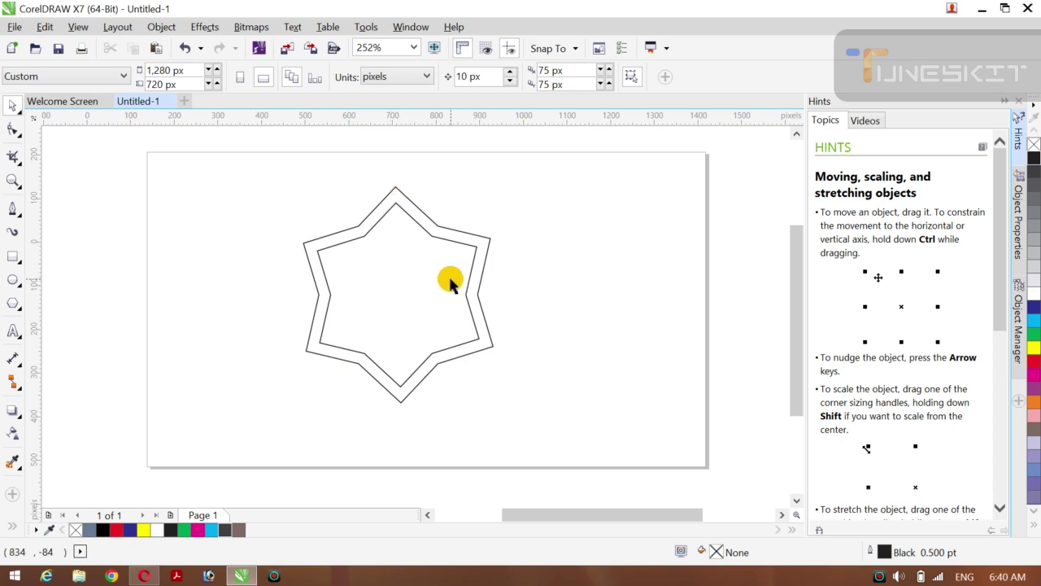
Create a copy of the combined star rotated about its centre to about 329.1°, so the points interleave.
left_click(472, 303)
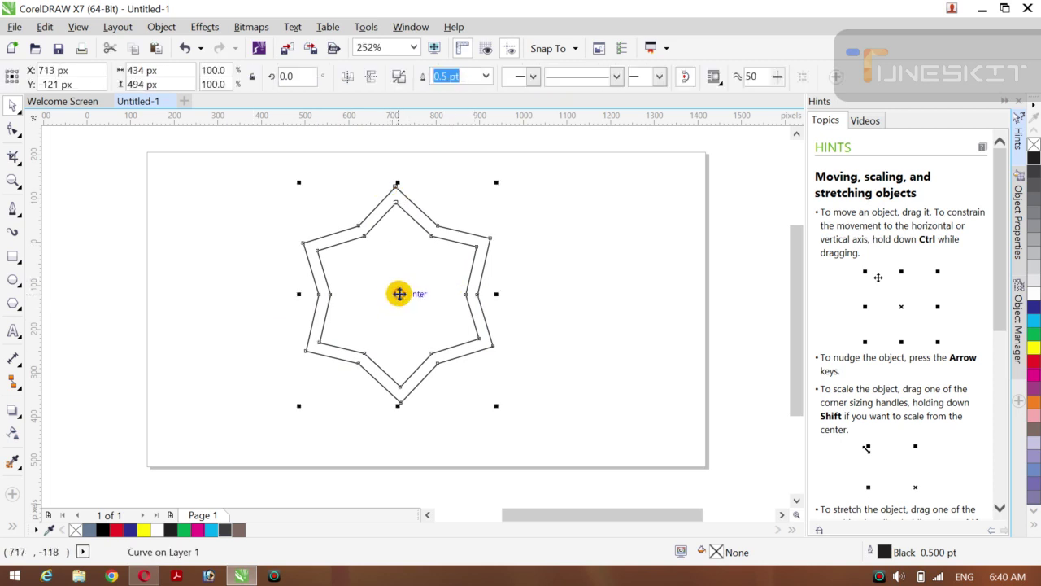
left_click(399, 294)
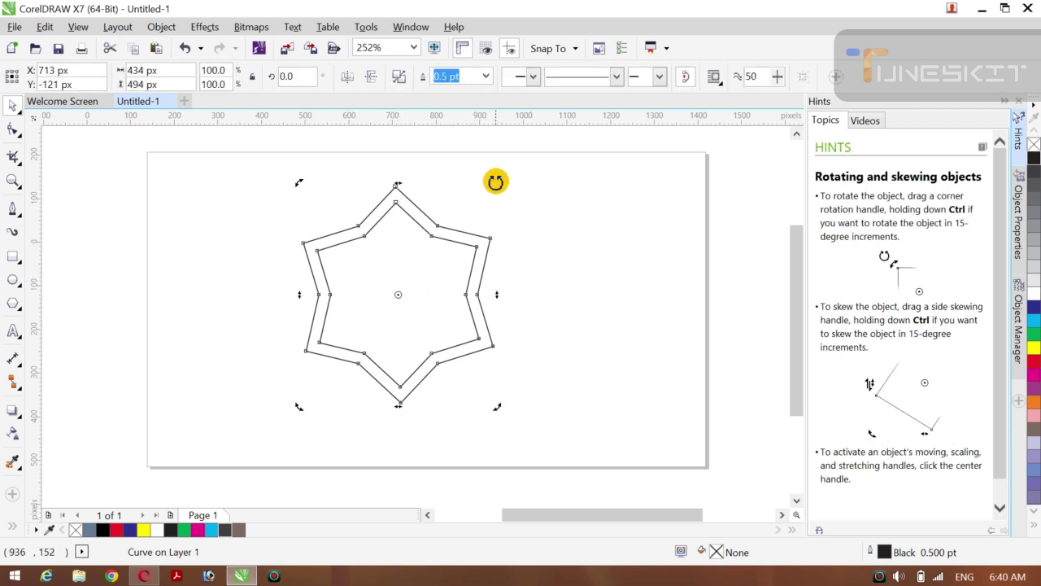
left_click_drag(496, 182, 523, 257)
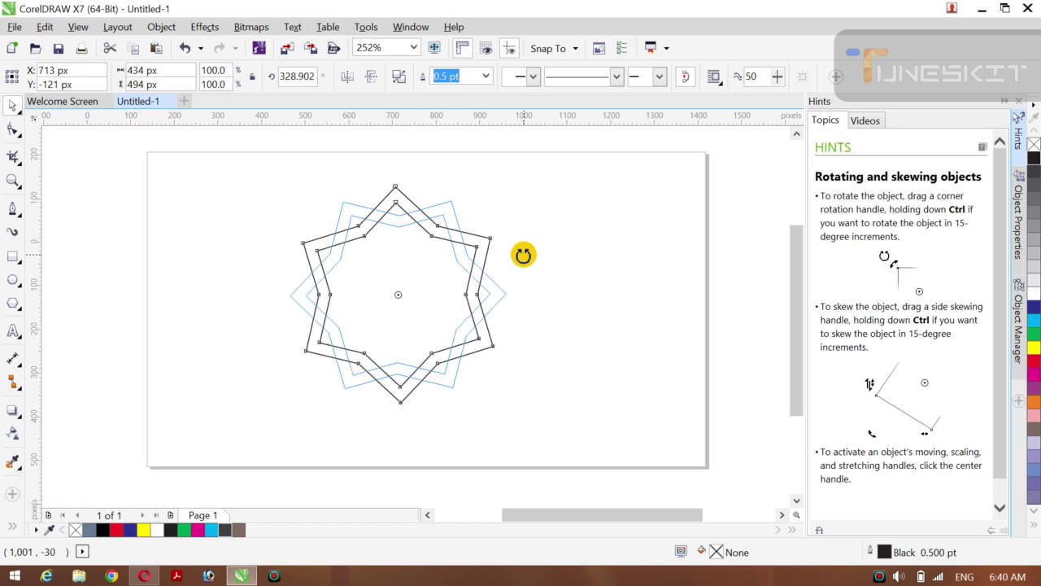
left_click_drag(523, 255, 523, 255)
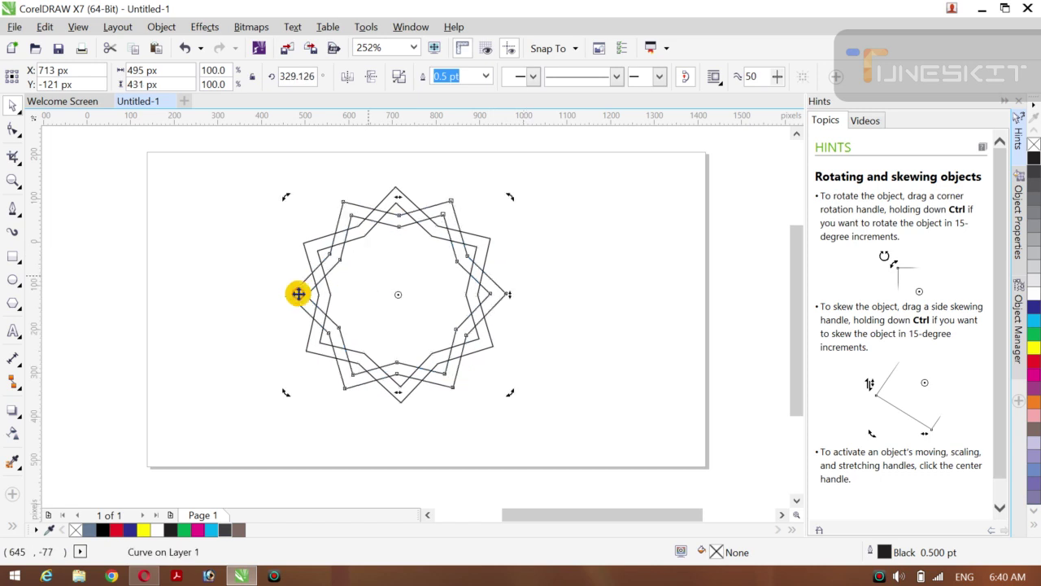
left_click(187, 303)
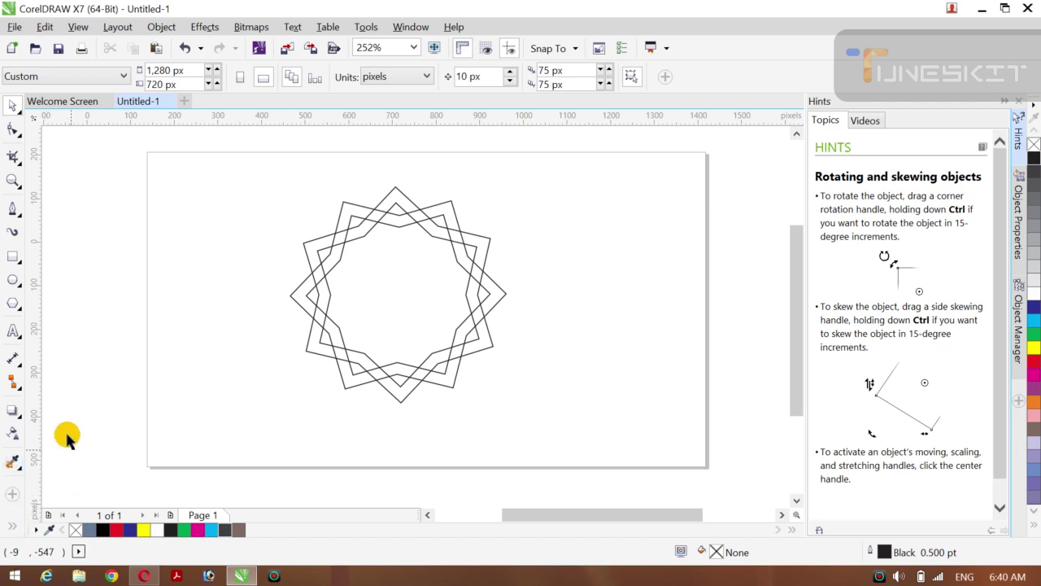
Smart-fill segments of the rotated star's band with red and no outline, leaving alternate crossings open for the weave.
left_click(12, 525)
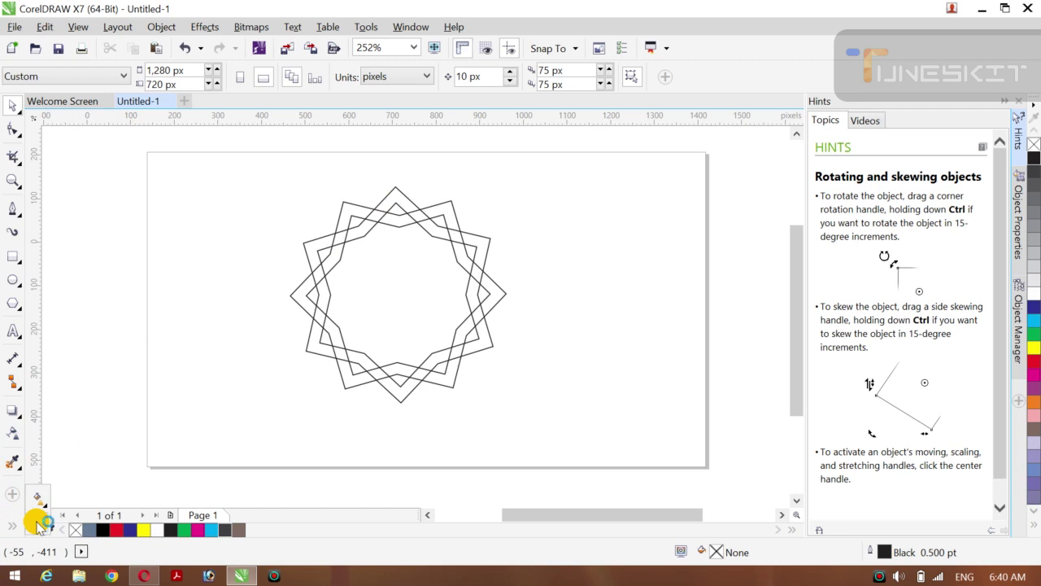
left_click(38, 523)
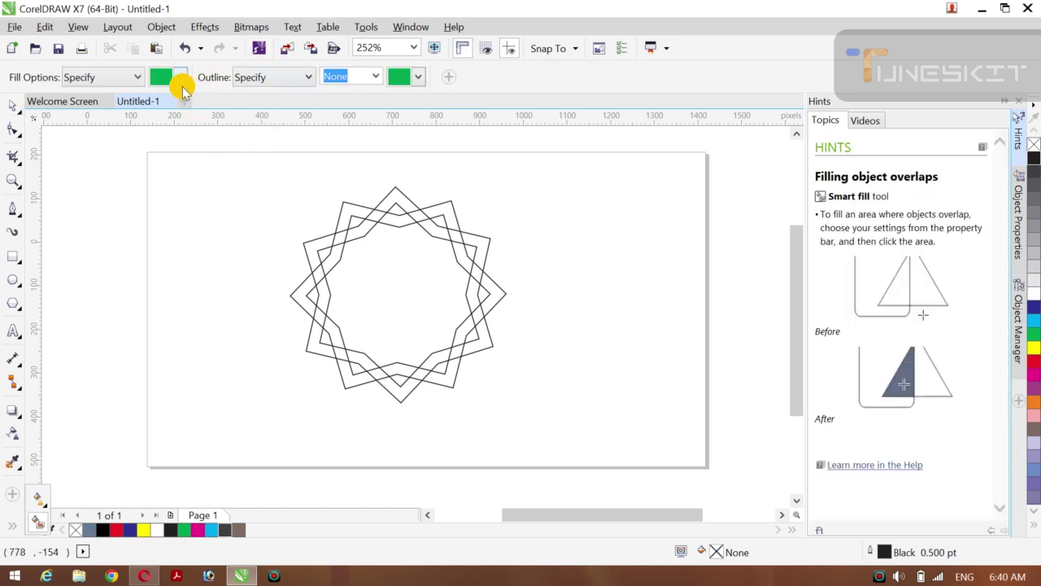
left_click(180, 77)
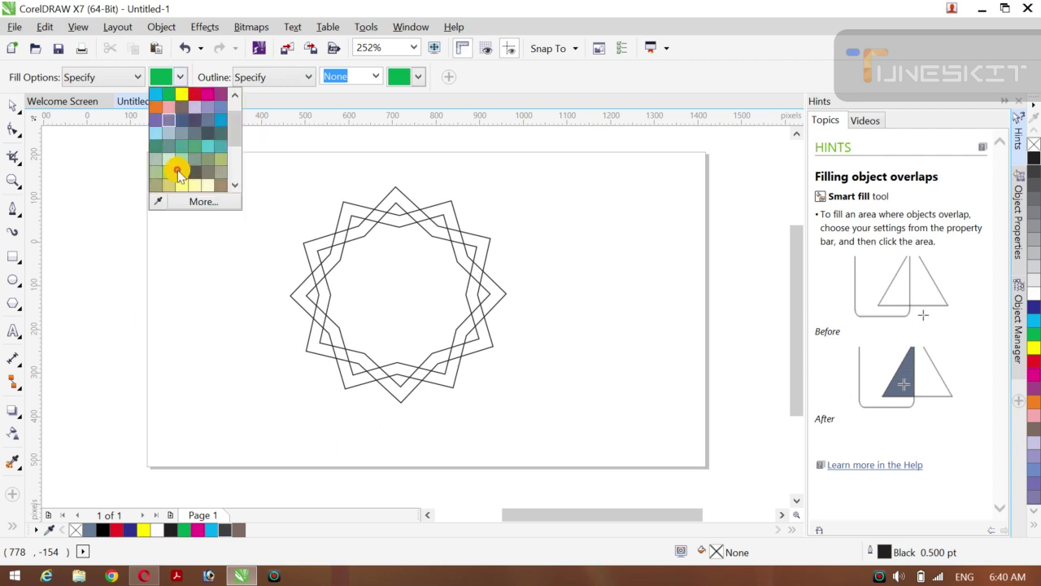
left_click(196, 95)
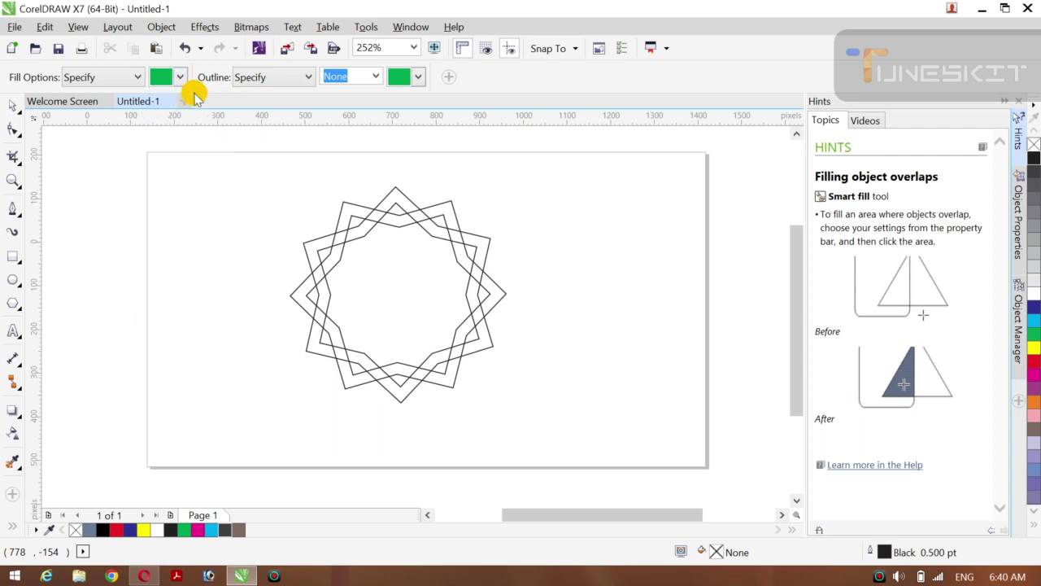
left_click(296, 305)
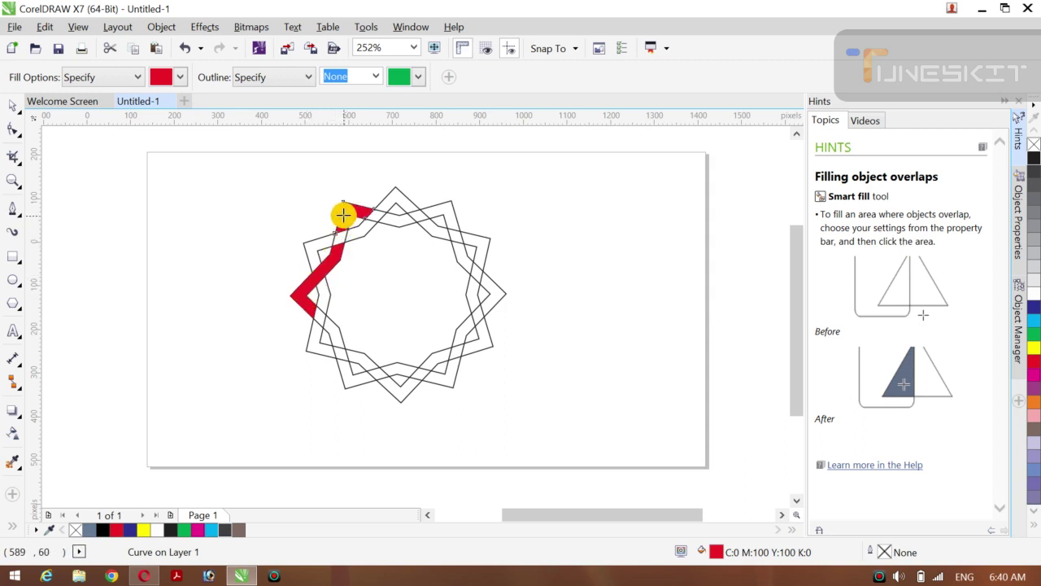
mouse_move(377, 214)
left_mouse_down()
mouse_move(435, 208)
mouse_move(463, 263)
mouse_move(498, 287)
mouse_move(474, 327)
left_mouse_up()
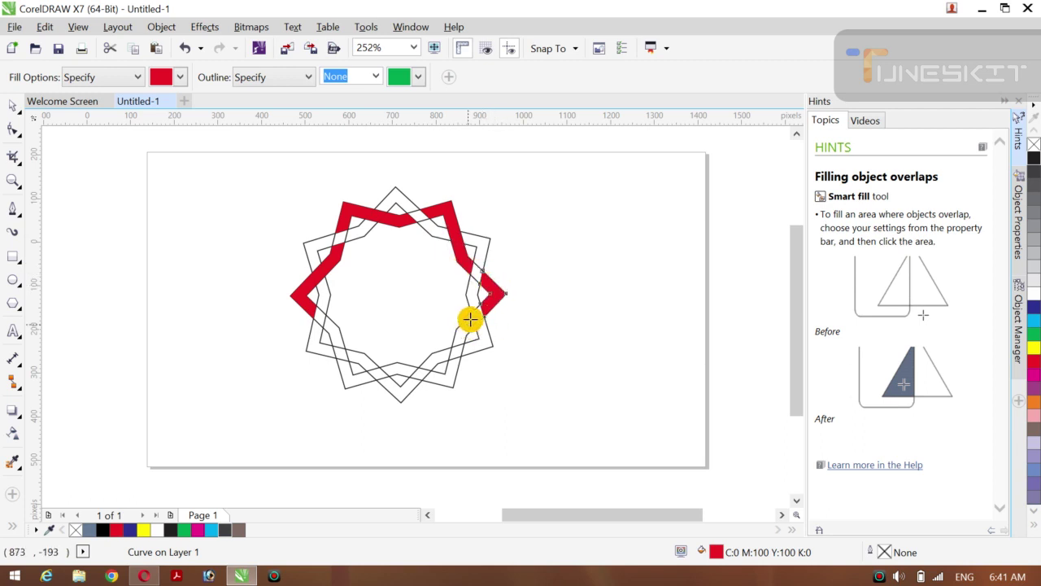
mouse_move(477, 314)
left_mouse_down()
mouse_move(454, 376)
mouse_move(415, 384)
mouse_move(421, 375)
mouse_move(394, 372)
mouse_move(369, 398)
mouse_move(375, 374)
mouse_move(355, 379)
mouse_move(336, 329)
mouse_move(339, 351)
mouse_move(316, 311)
left_mouse_up()
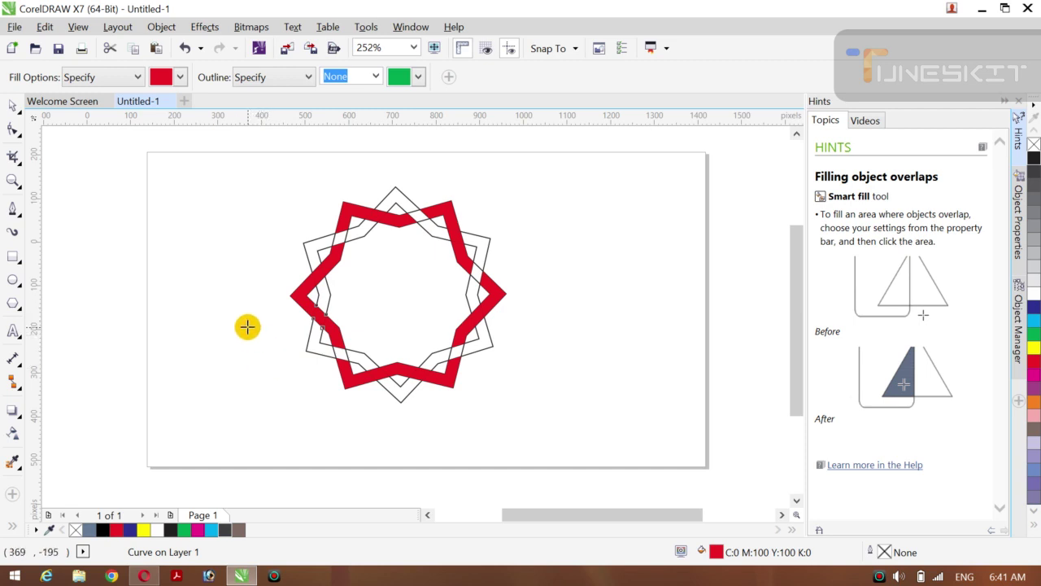
Undo the last red fill on the lower-left crossing and deselect everything.
key("F10")
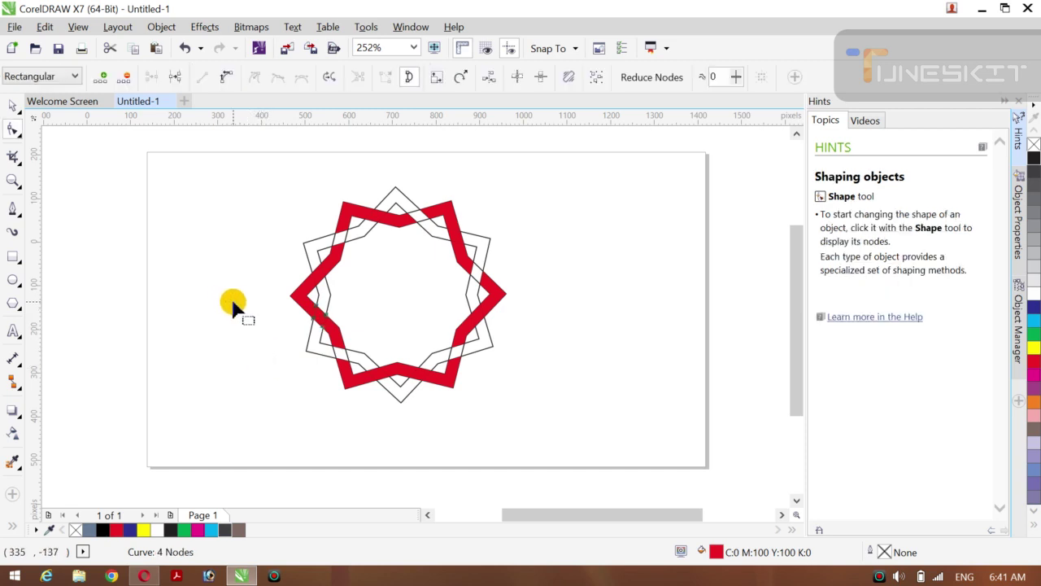
key("ctrl+z")
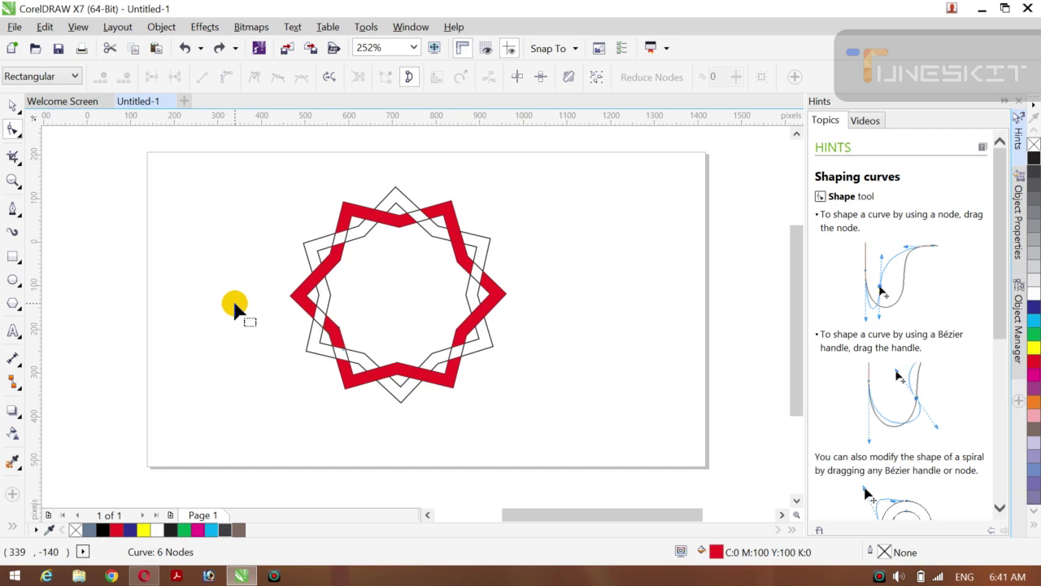
left_click(19, 112)
left_click(35, 106)
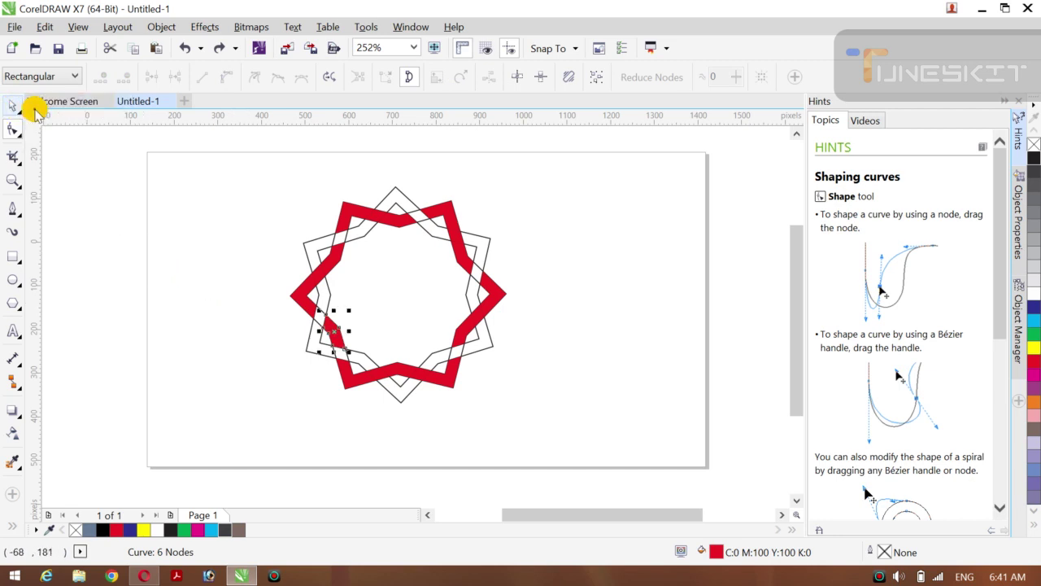
left_click(141, 232)
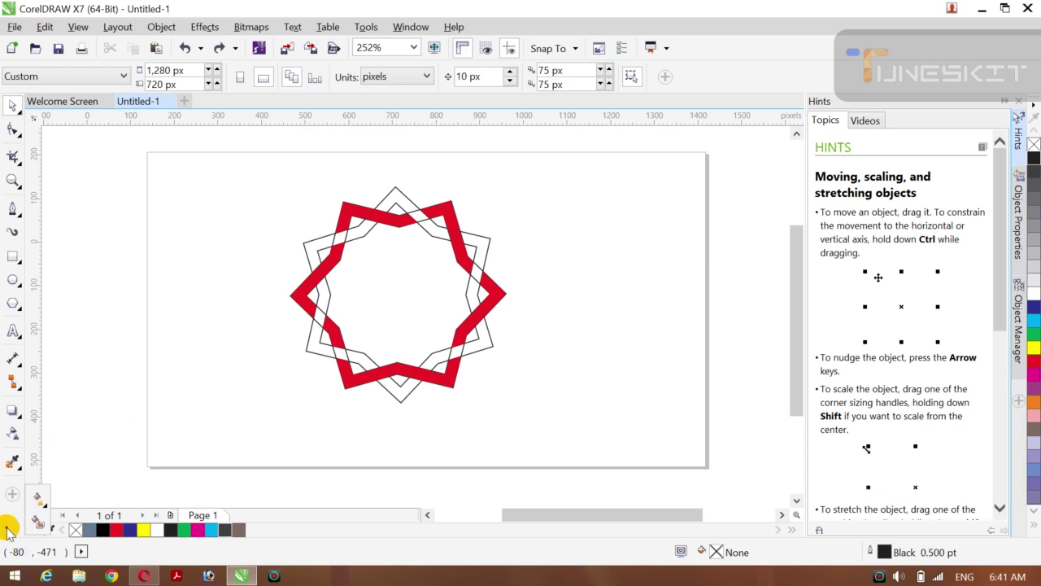
Smart-fill the upper segments of the unfilled star's band with green and no outline, from the upper-left point past the top point.
left_click(33, 524)
left_click(37, 496)
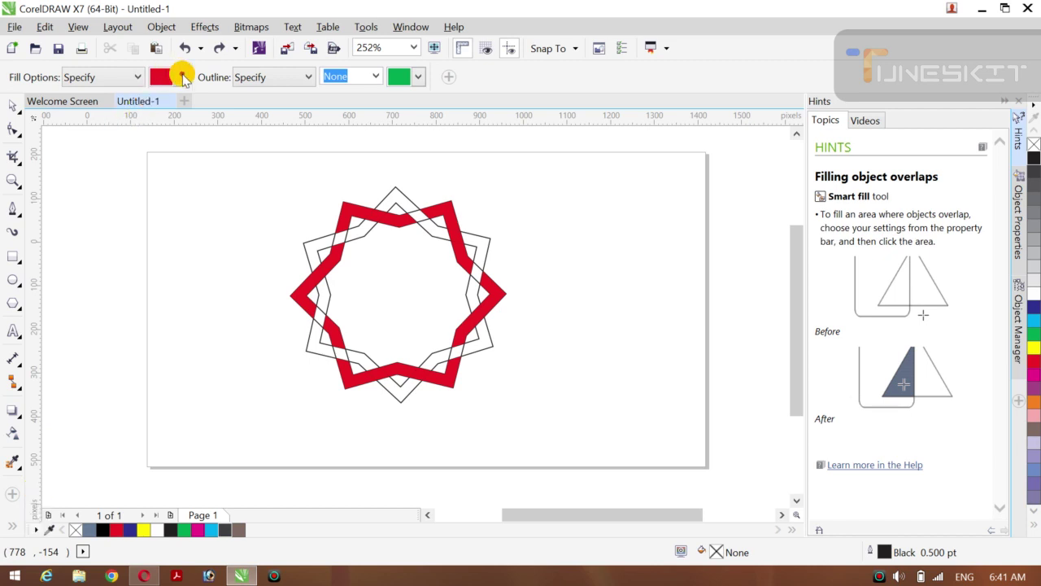
left_click(182, 77)
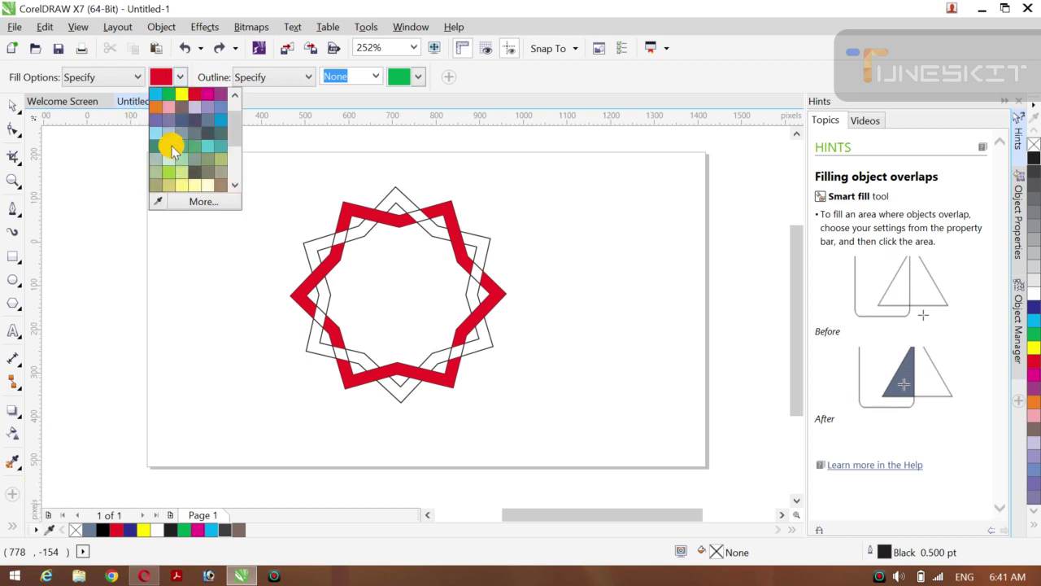
left_click(168, 94)
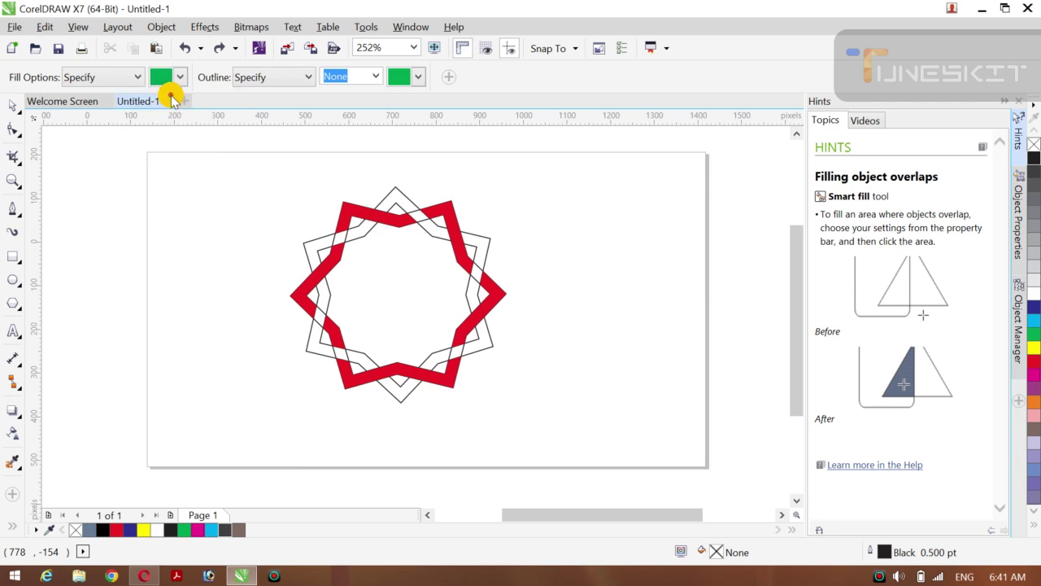
left_click(313, 249)
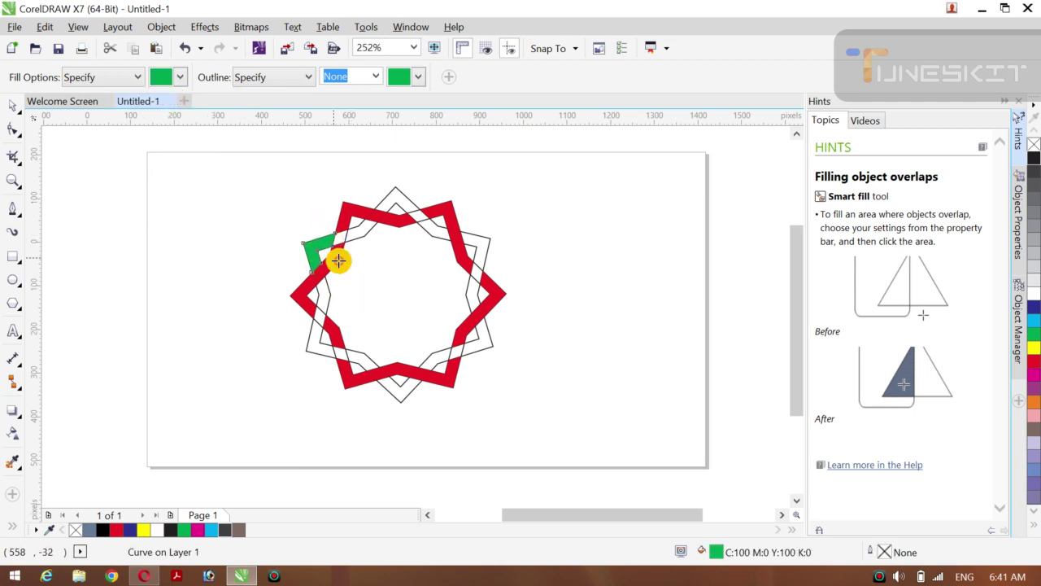
left_click(342, 235)
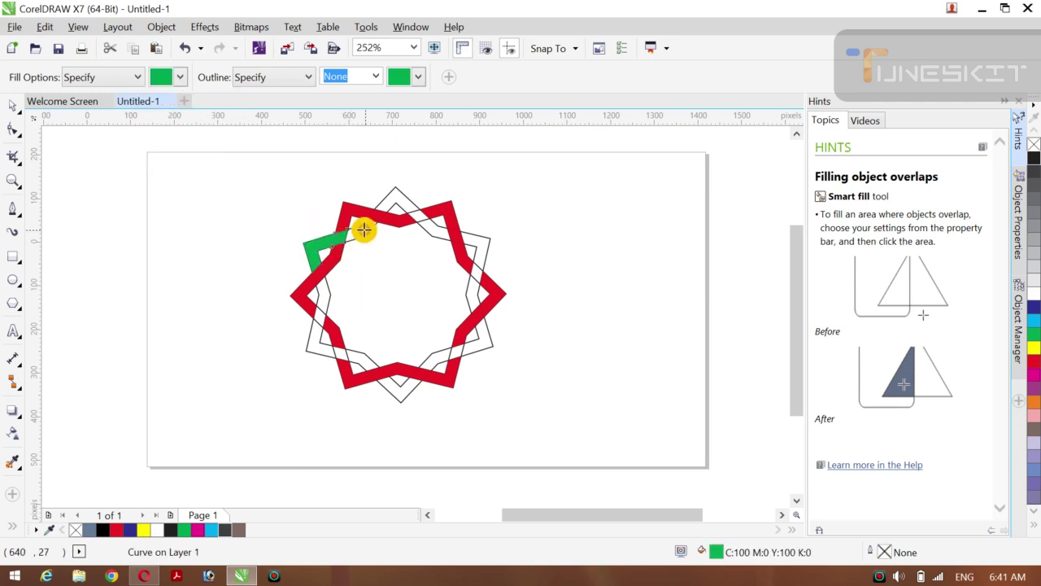
left_click(362, 230)
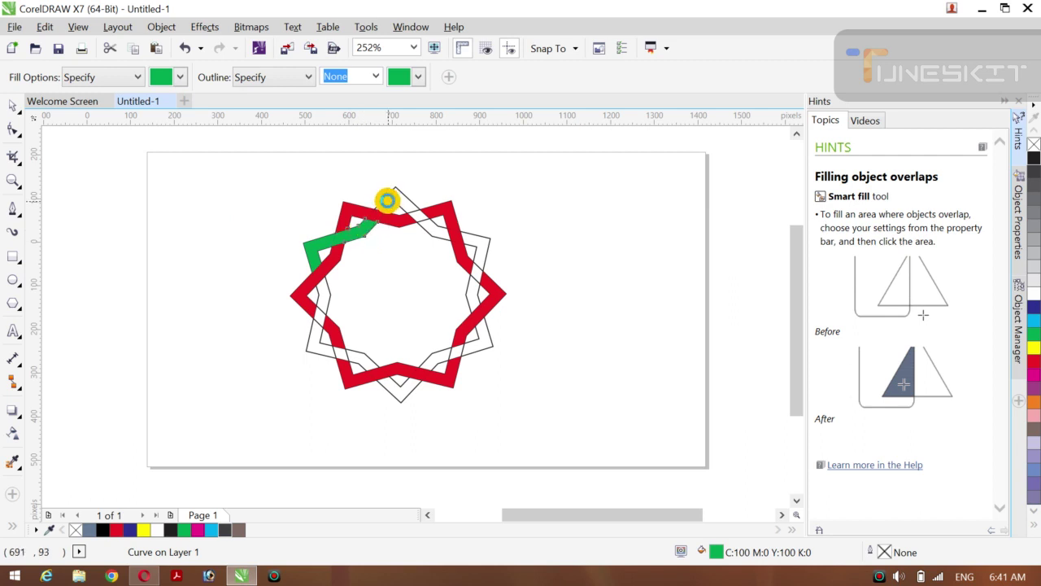
left_click(387, 200)
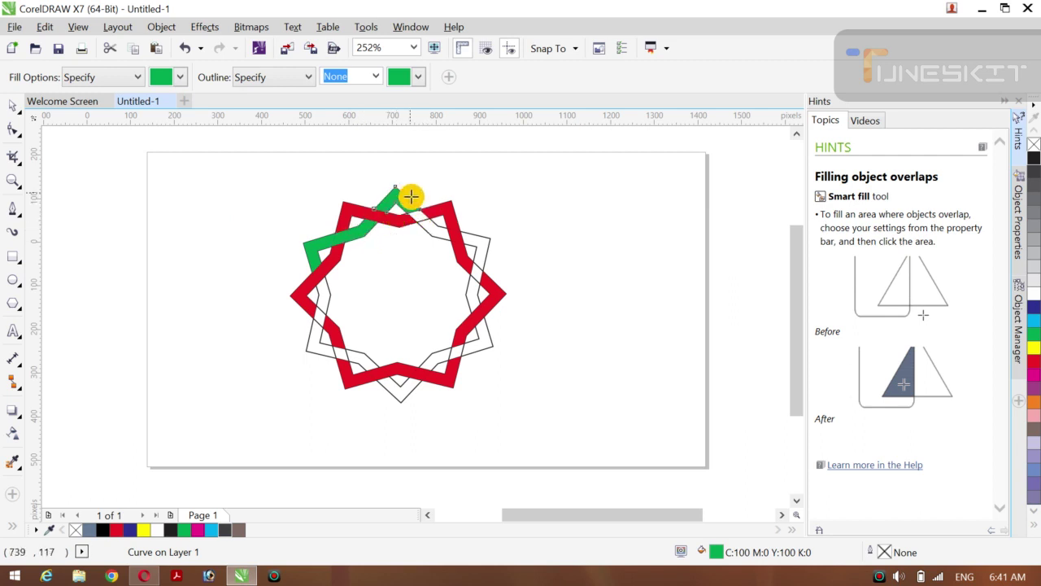
left_click(417, 214)
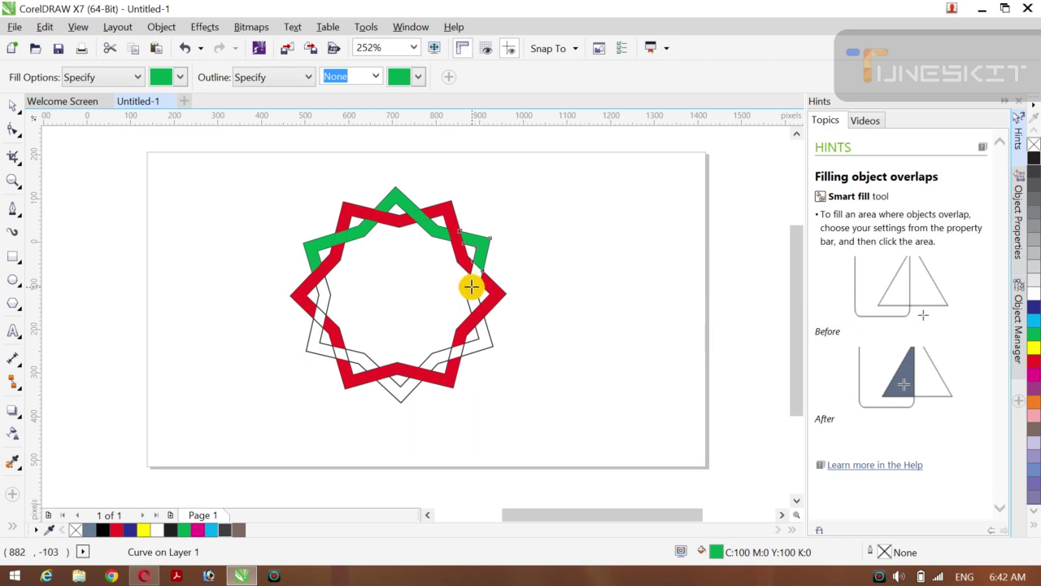
Continue the green smart fill clockwise along the band's right side, lower-right point, bottom and lower-left point, leaving alternate crossings open.
left_click(476, 276)
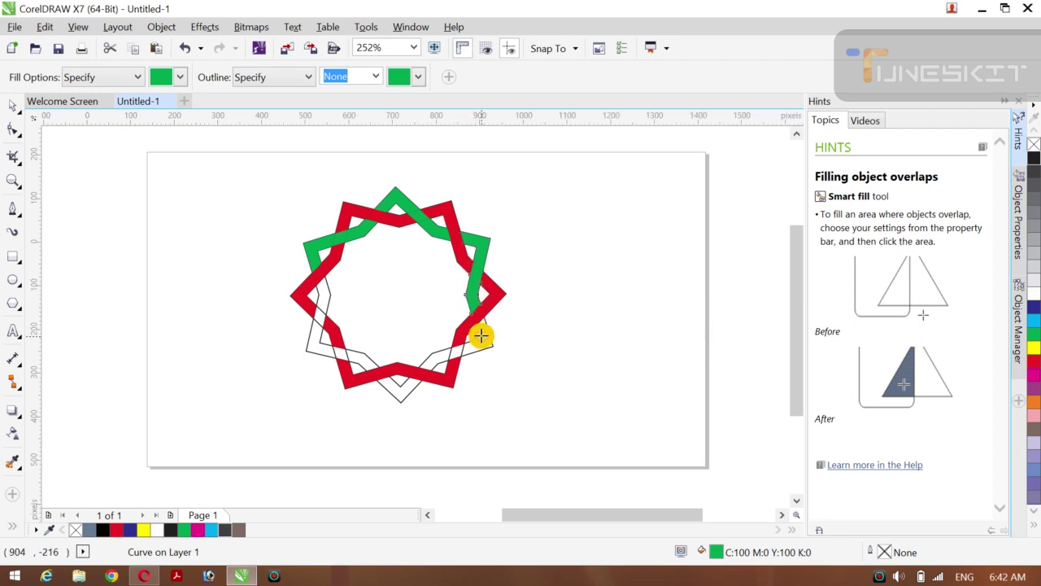
left_click(481, 335)
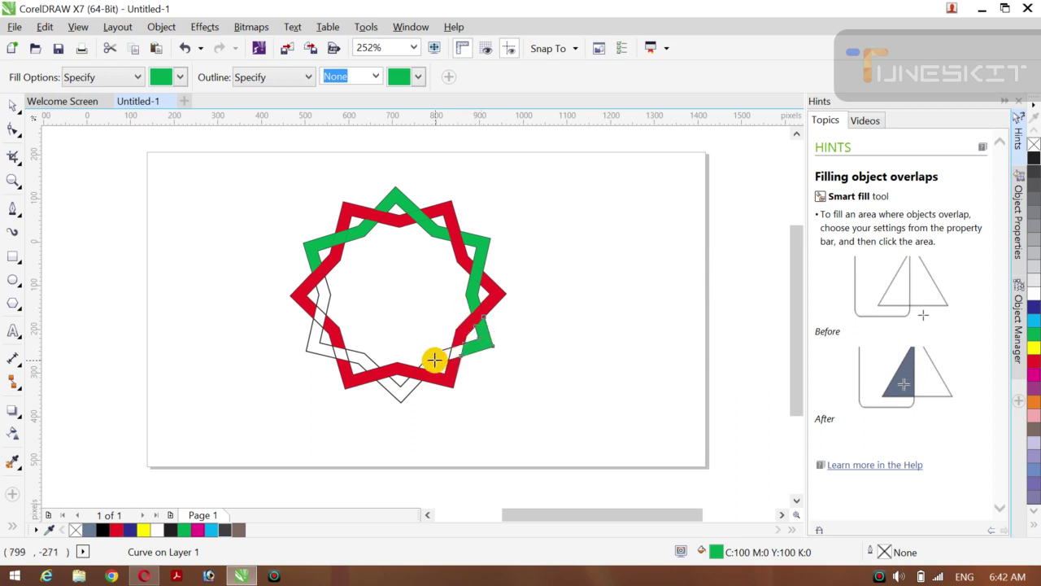
left_click(434, 360)
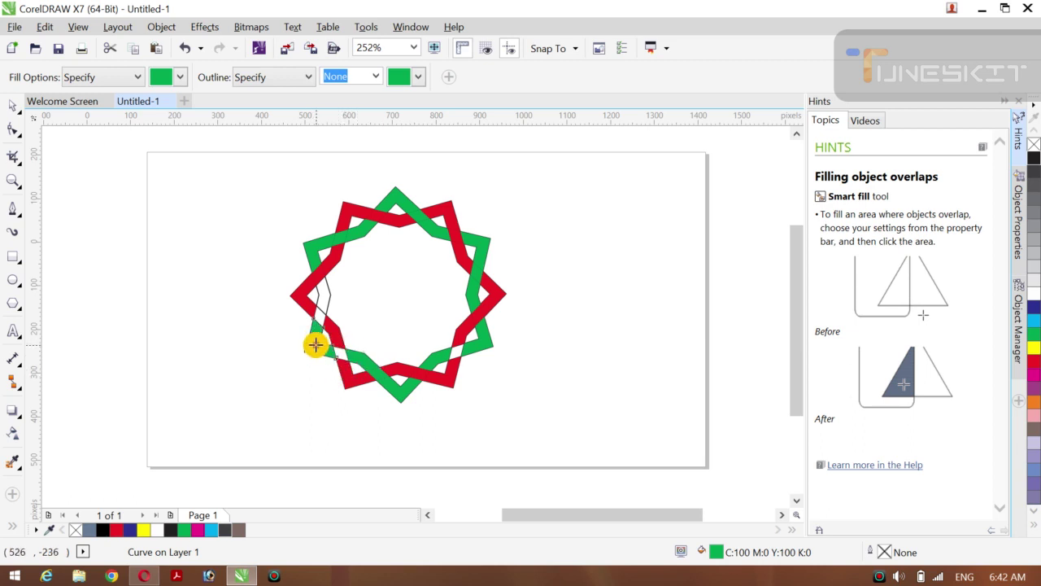
left_click(315, 353)
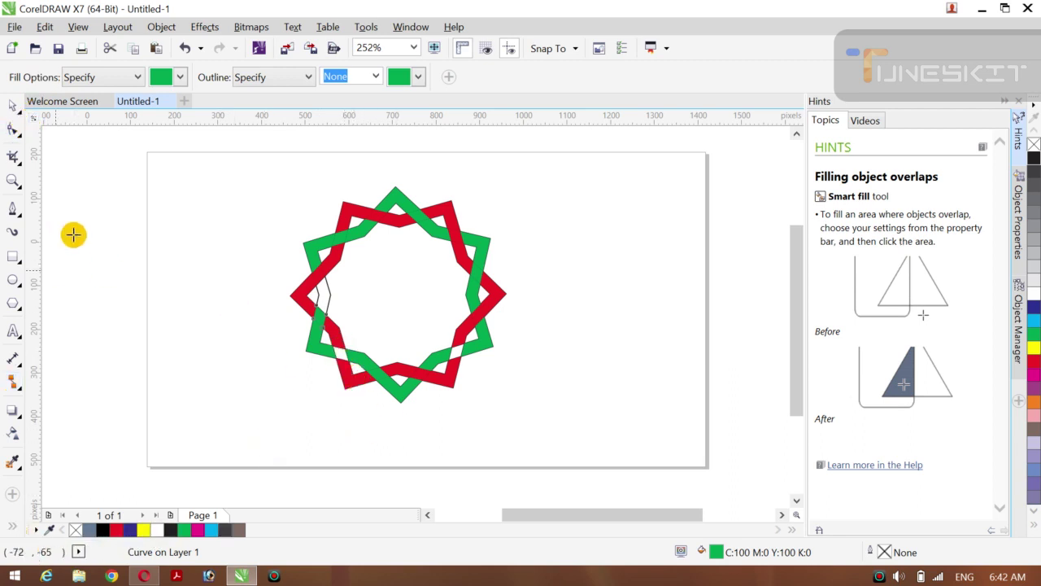
Switch the smart fill colour to red and fill the open crossings where the red band passes over the green one.
left_click(179, 82)
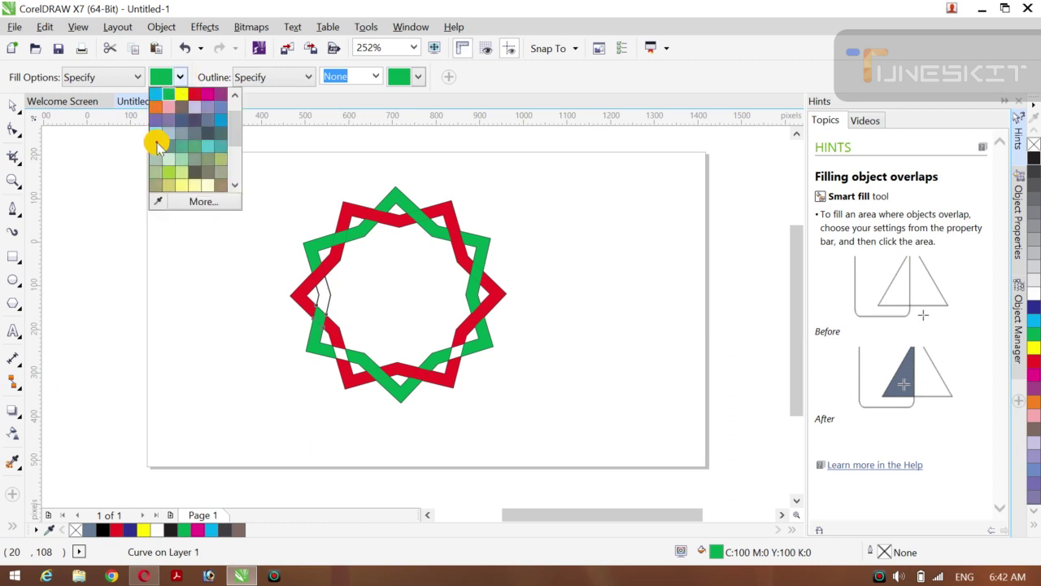
left_click(193, 96)
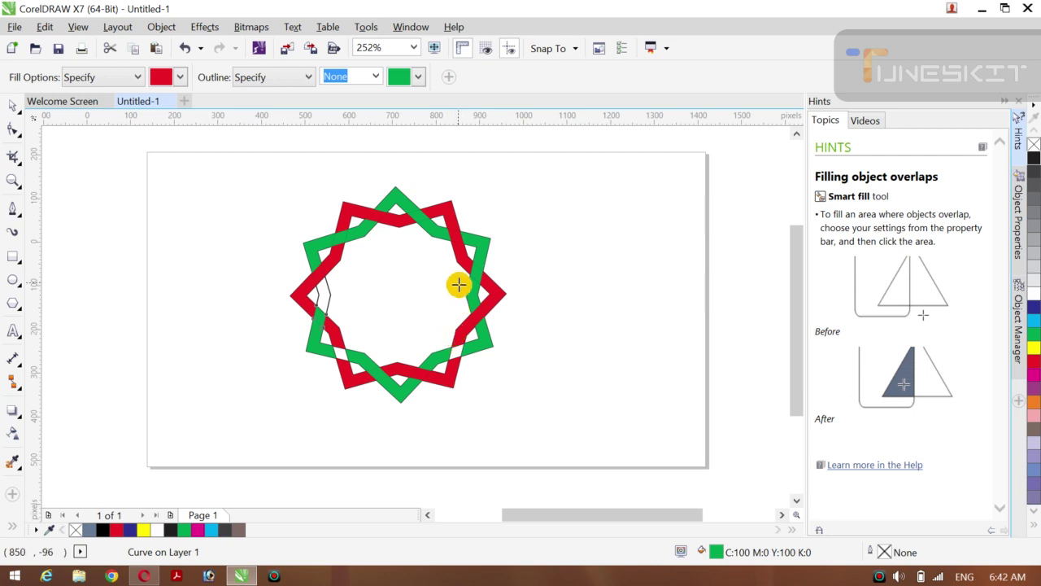
left_click(456, 240)
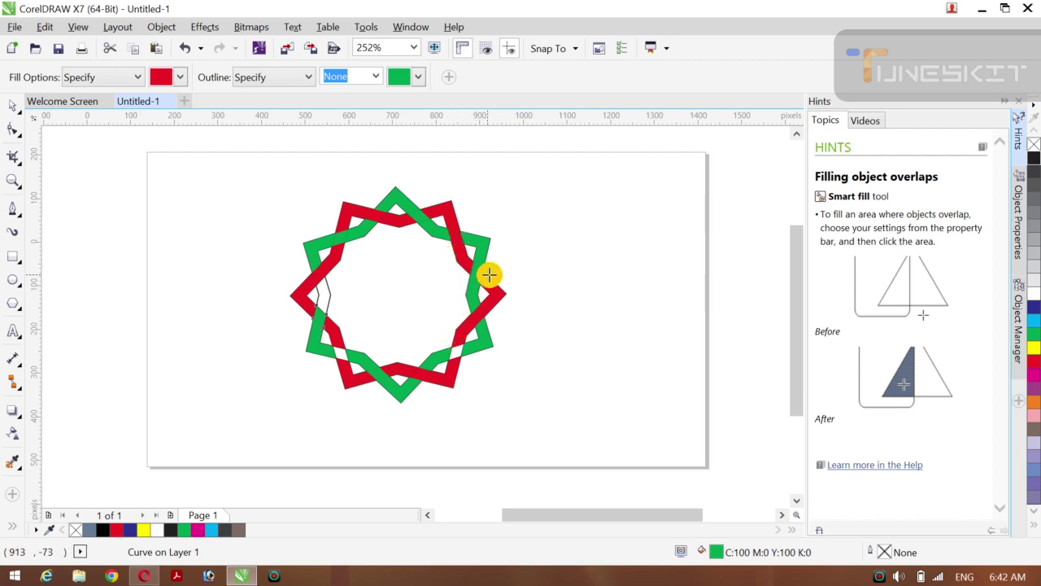
left_click(483, 311)
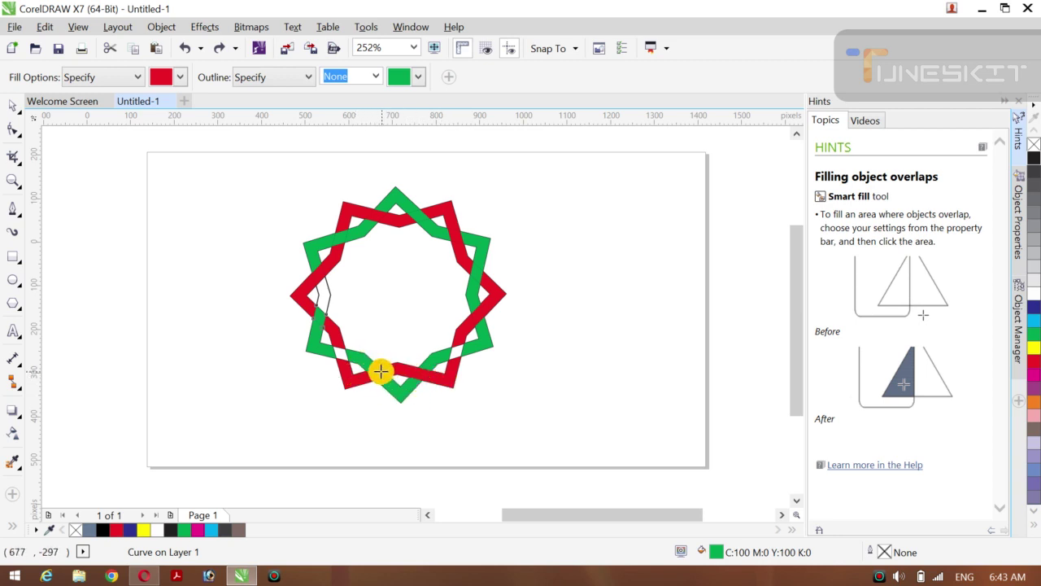
left_click(341, 353)
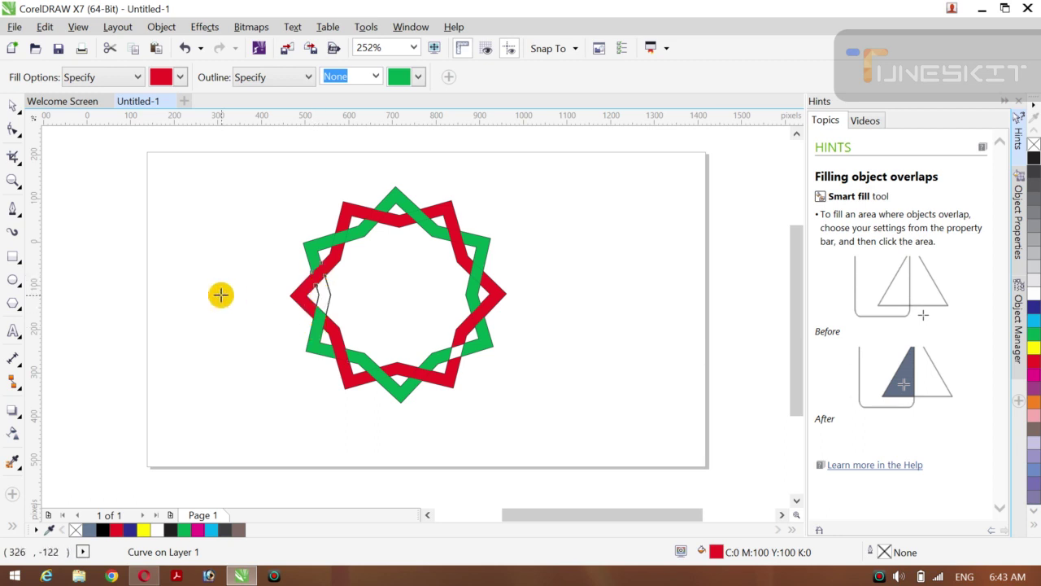
Smart-fill the remaining left segment of the band and the open lower-right crossing with green.
left_click(178, 74)
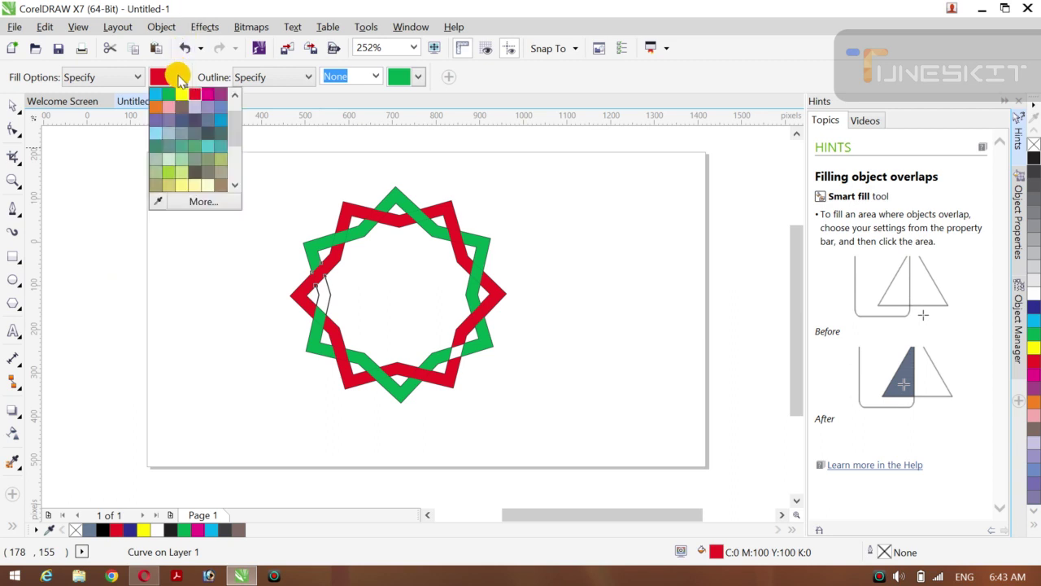
left_click(168, 98)
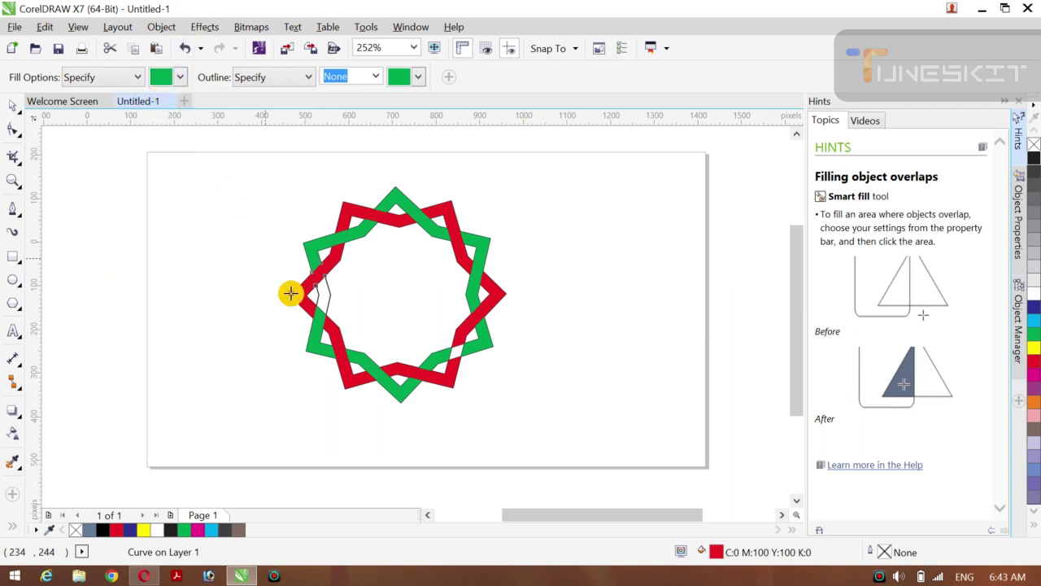
left_click(322, 294)
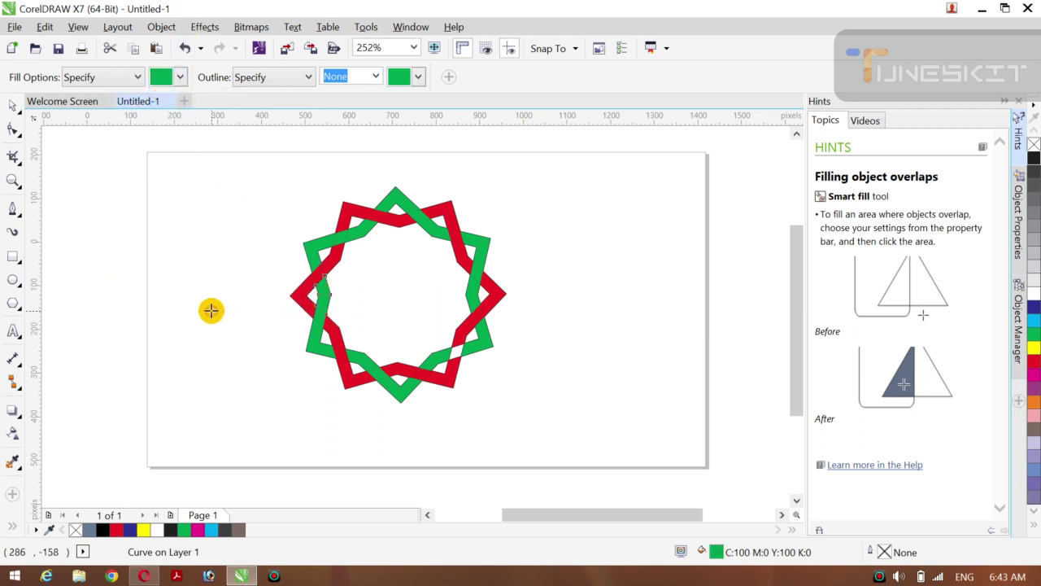
left_click(443, 352)
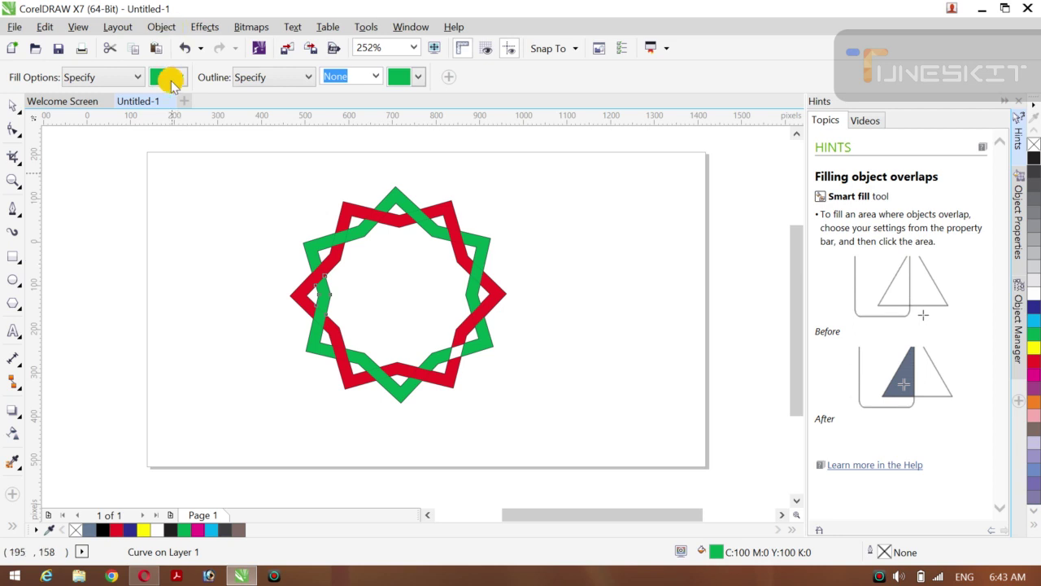
left_click(179, 82)
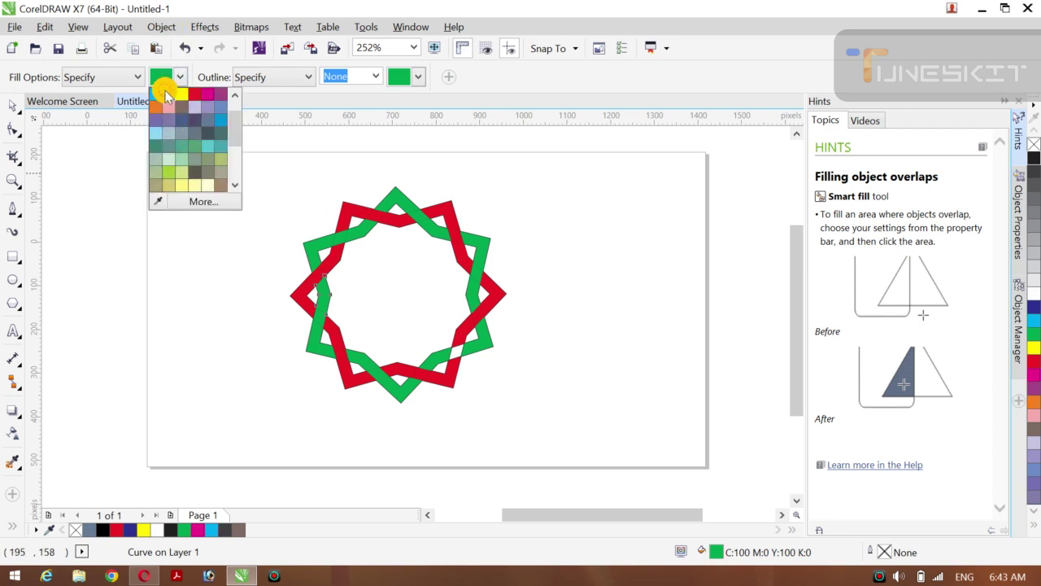
left_click(166, 96)
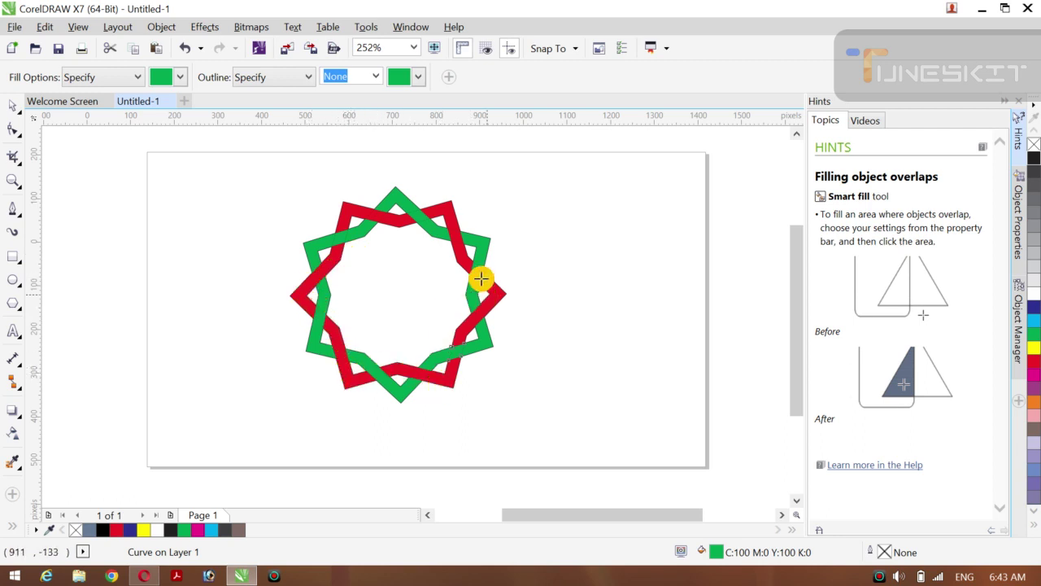
Select all pieces of the ornament with the Pick tool, set their outline width to None and deselect them.
left_click(20, 117)
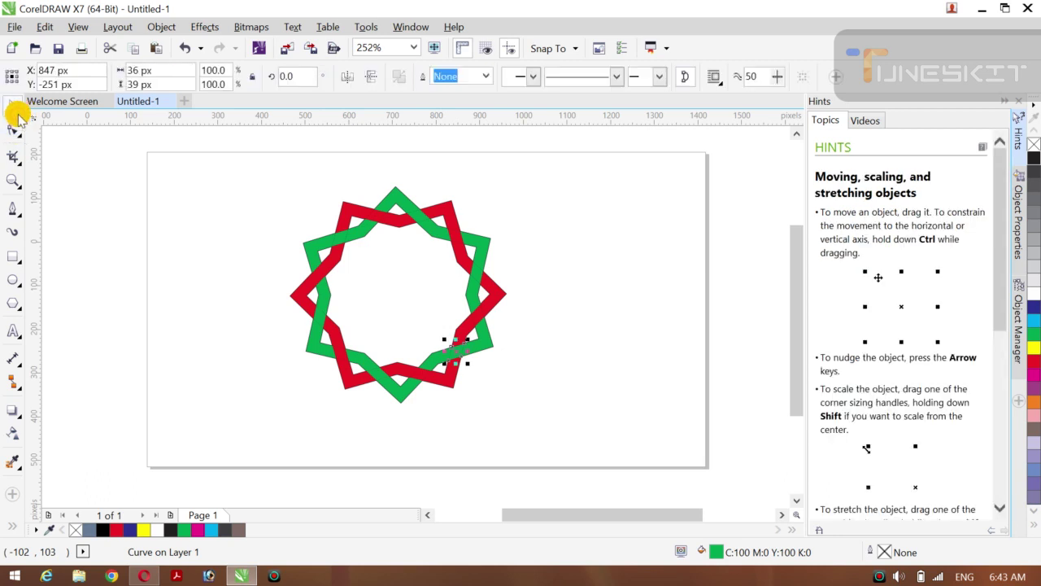
left_click(18, 113)
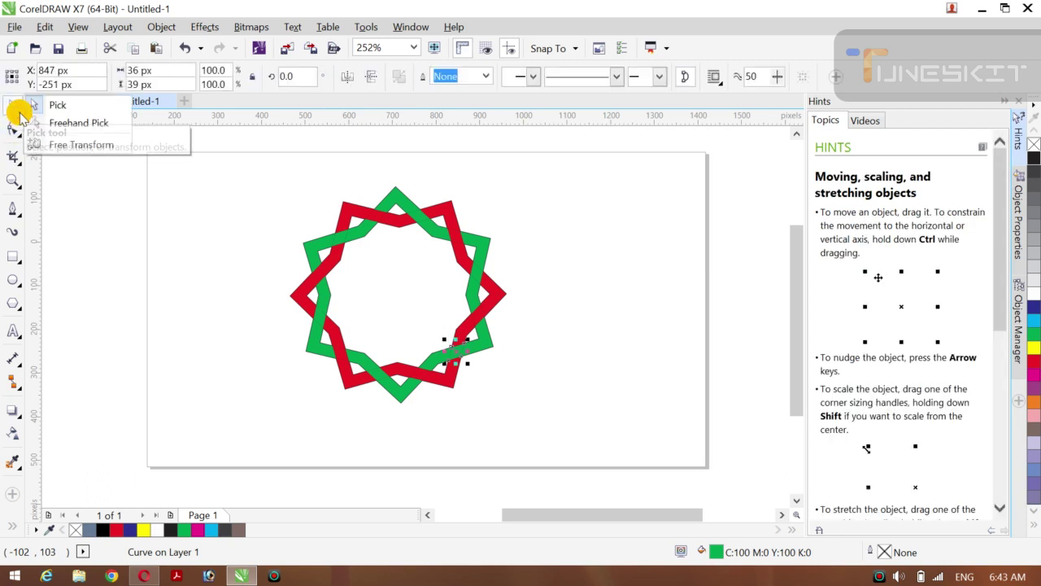
left_click(366, 264)
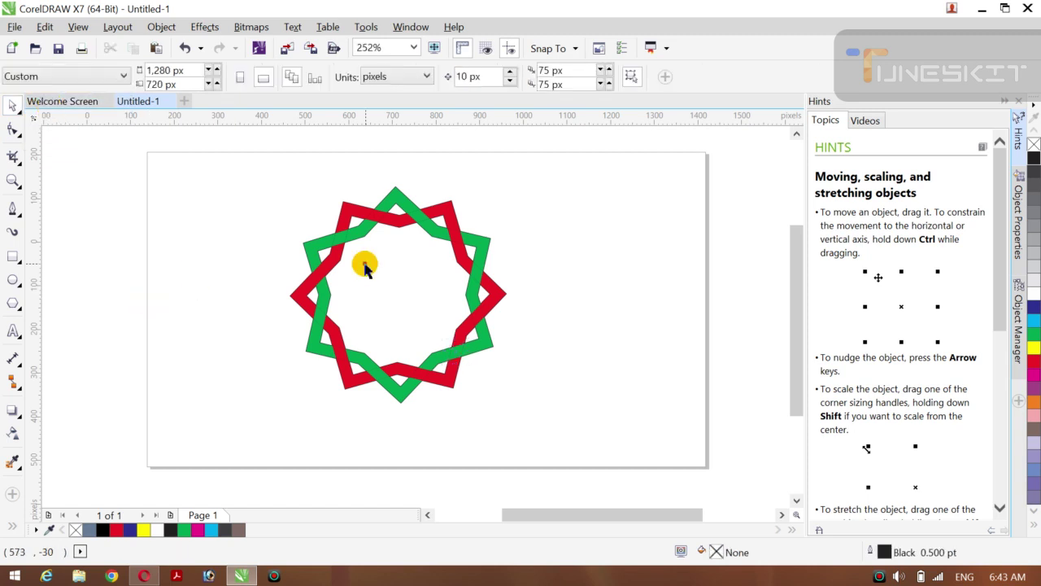
left_click_drag(256, 165, 528, 420)
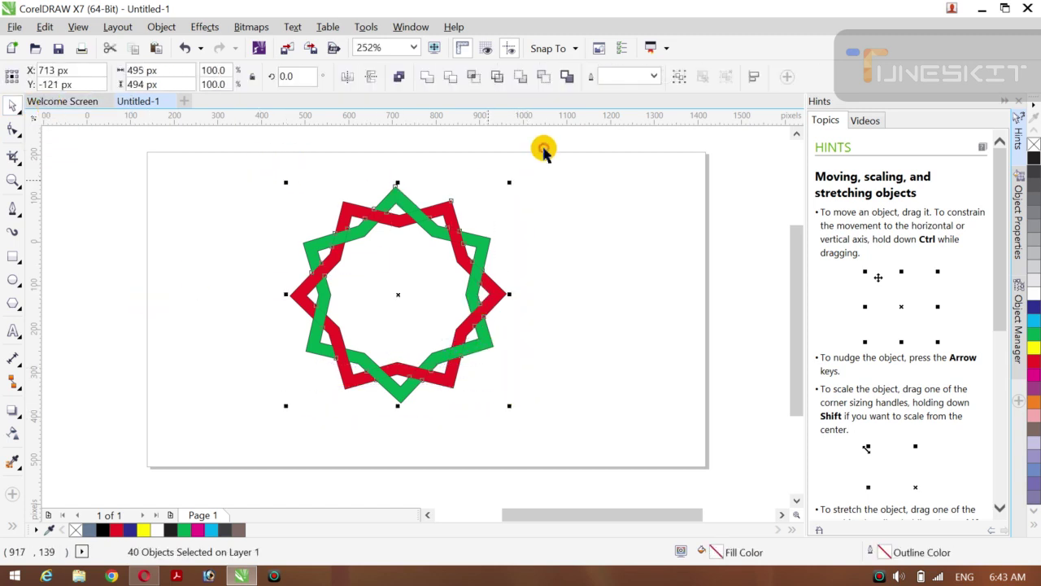
left_click(653, 75)
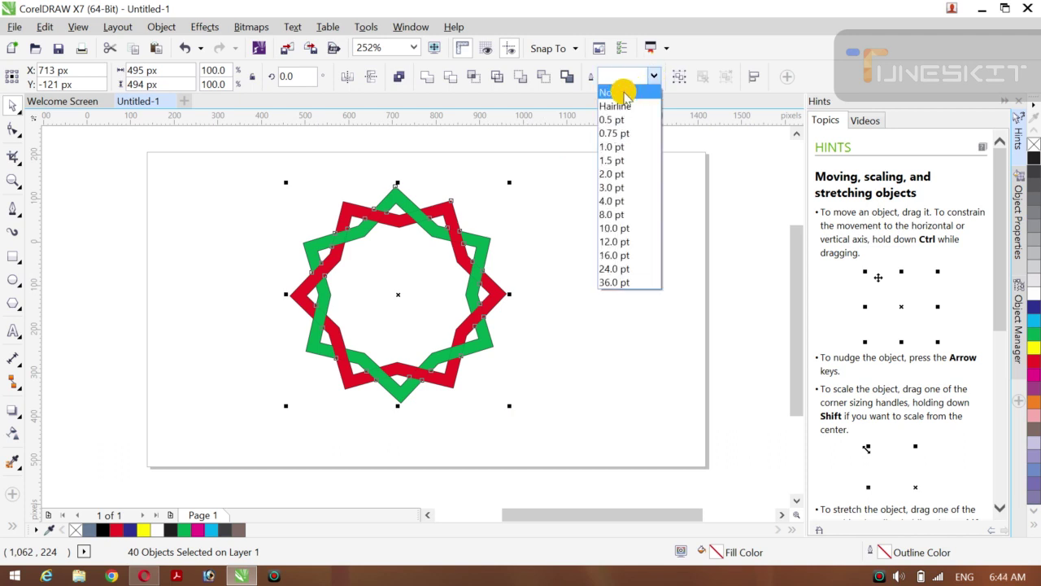
left_click(623, 92)
left_click(143, 312)
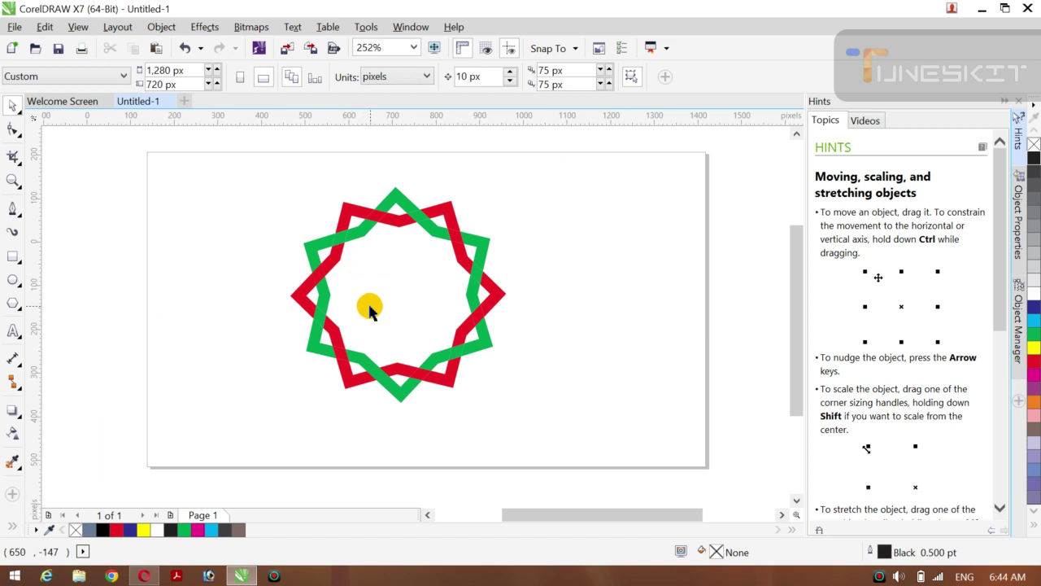
Group all the ornament's objects, centre the group on the page and deselect it.
key("ctrl+a")
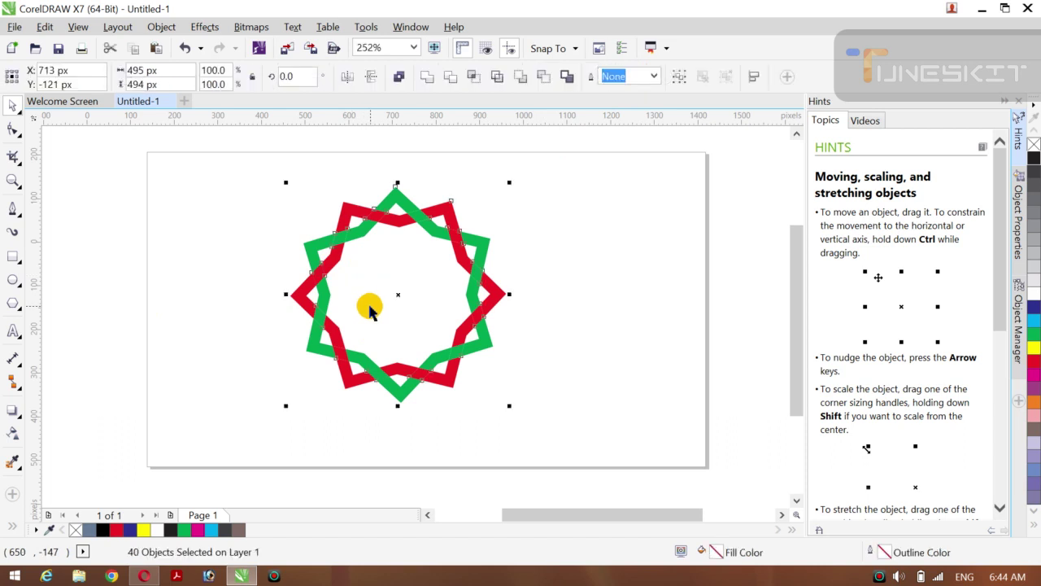
key("ctrl+g")
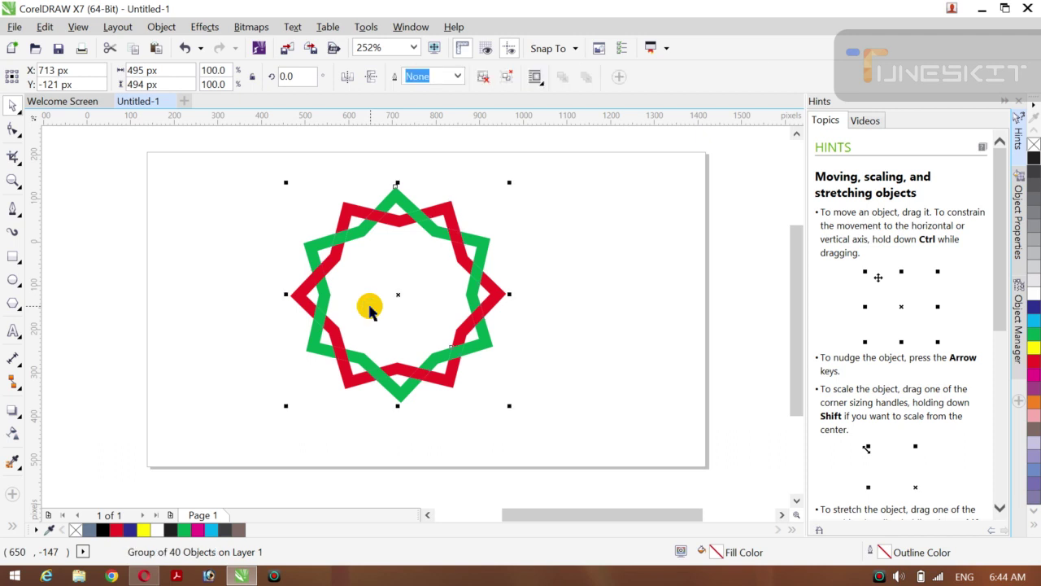
key("p")
left_click(195, 315)
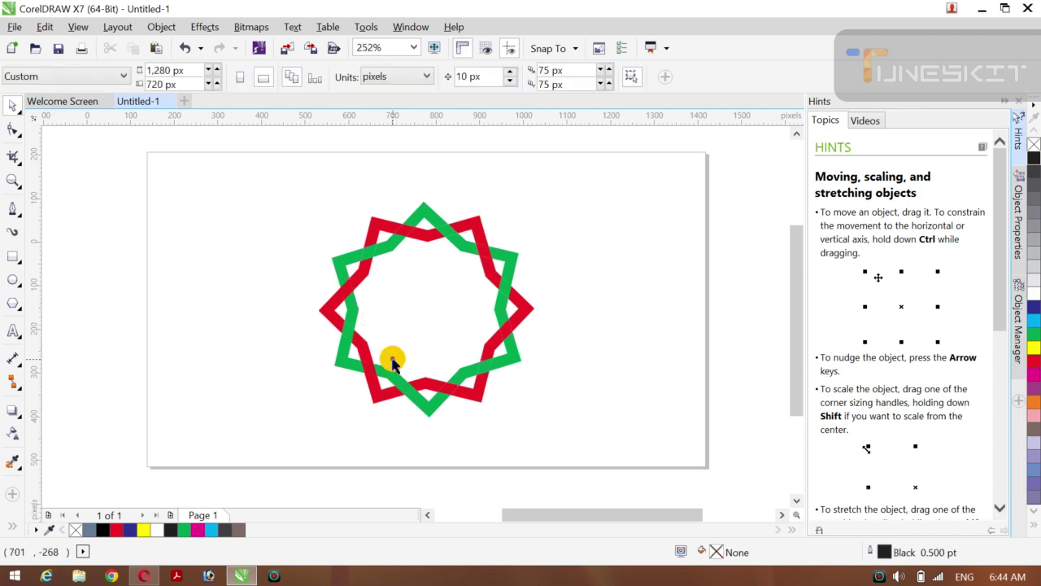
Enlarge the grouped ornament proportionally about its centre to about 706 × 706 px, filling the page height.
left_click(485, 365)
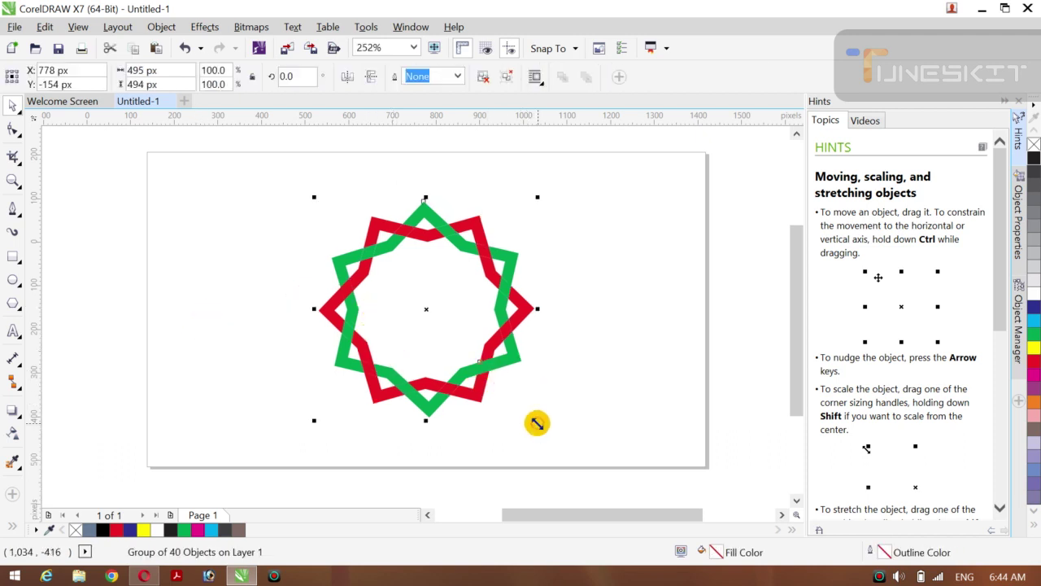
left_click_drag(537, 422, 602, 466)
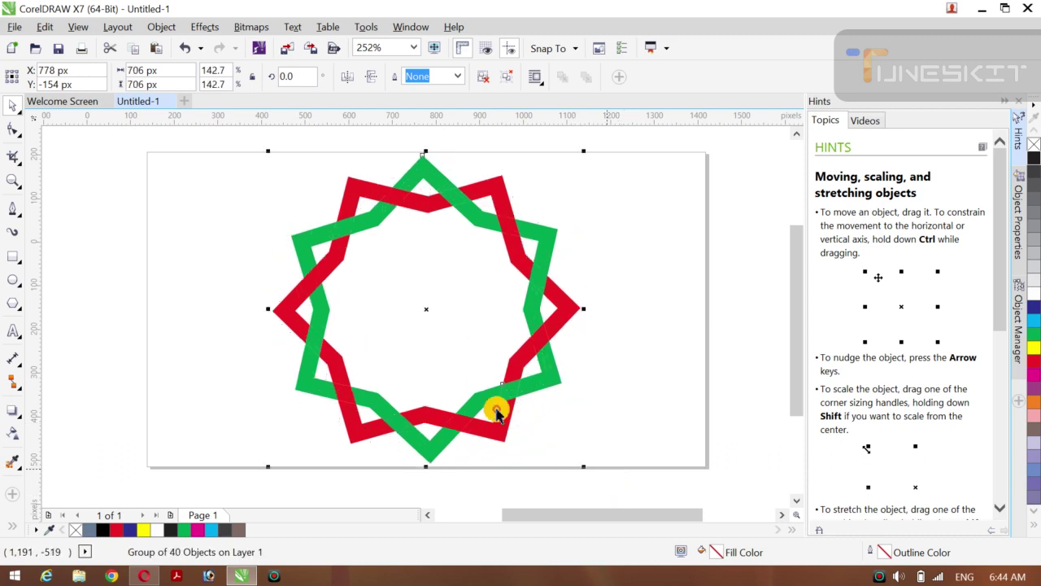
left_click(67, 303)
double_click(508, 394)
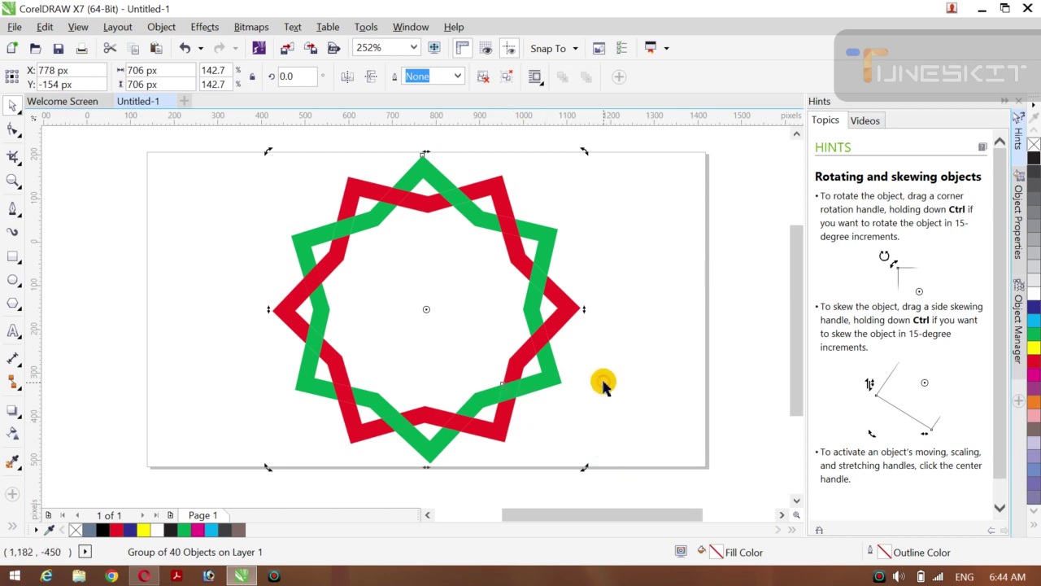
Create a smaller concentric copy of the grouped ornament, about 395 × 395 px, inside the large one and deselect it.
left_click(553, 386)
left_click(541, 387)
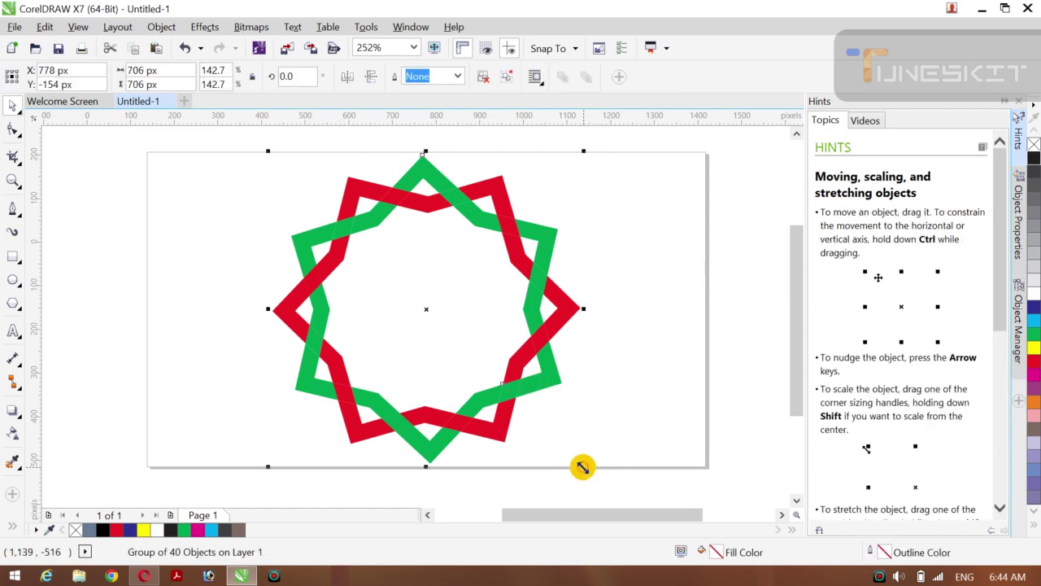
left_click_drag(582, 467, 507, 414)
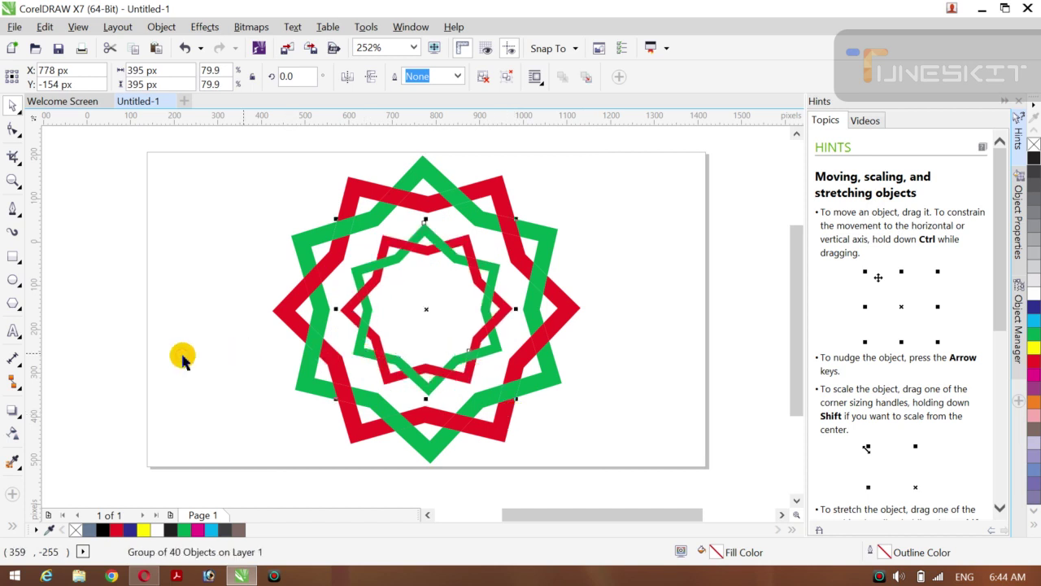
left_click(118, 352)
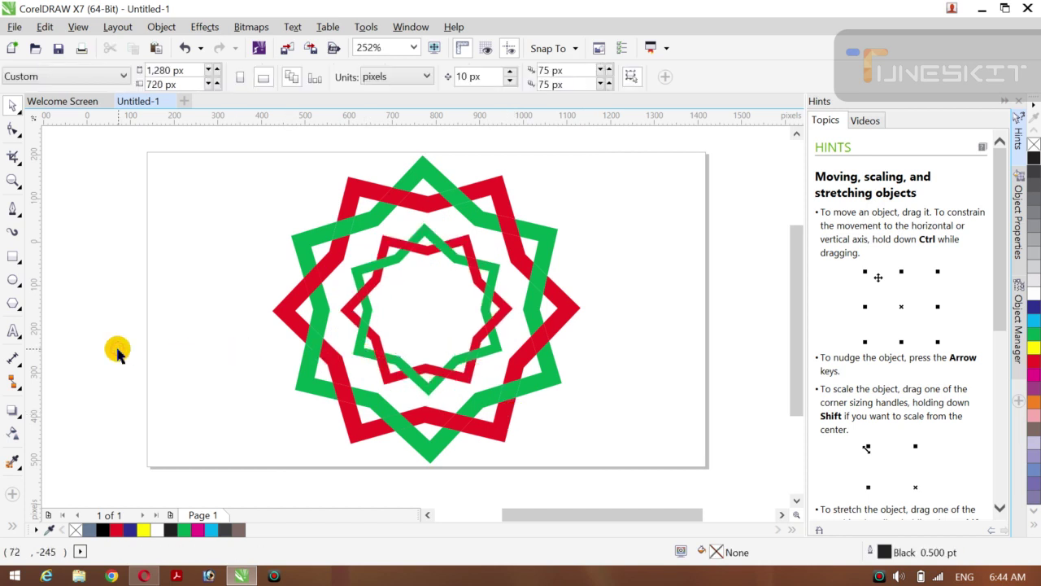
Move the small inner ornament out of the large one to the page's upper-left corner area.
left_click(430, 367)
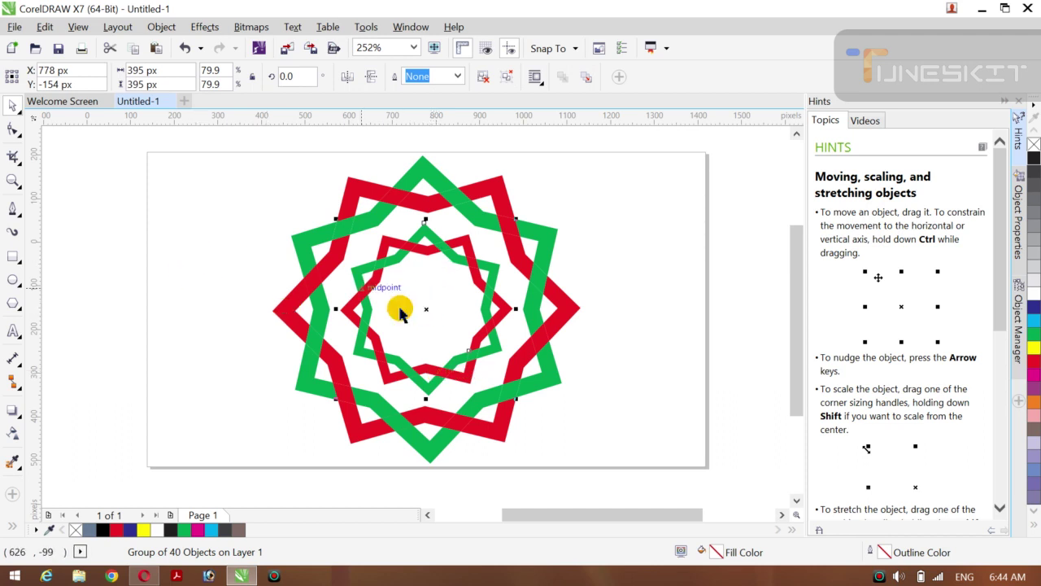
left_click_drag(425, 308, 200, 242)
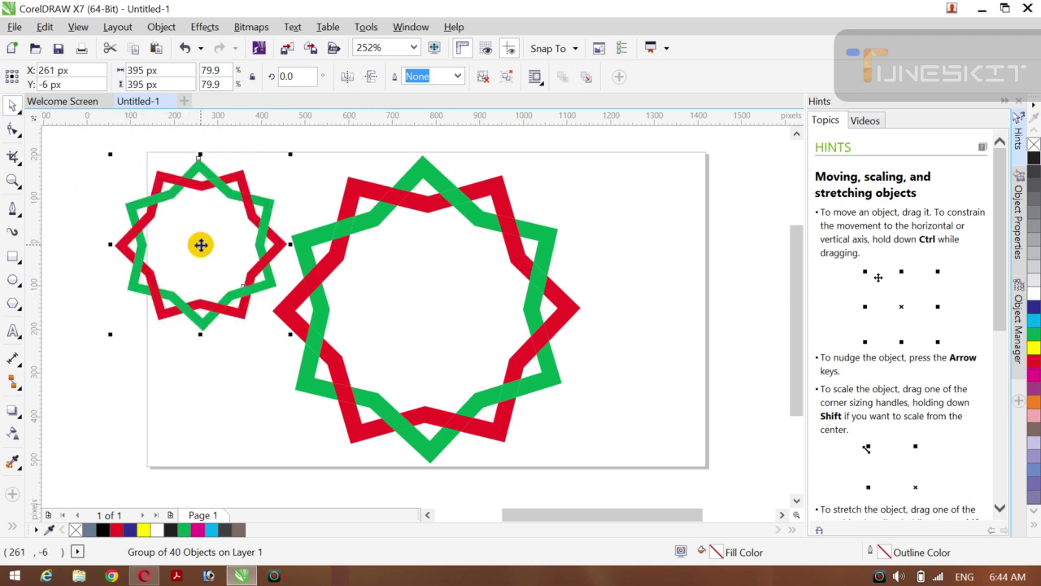
right_click(200, 244)
left_click(148, 363)
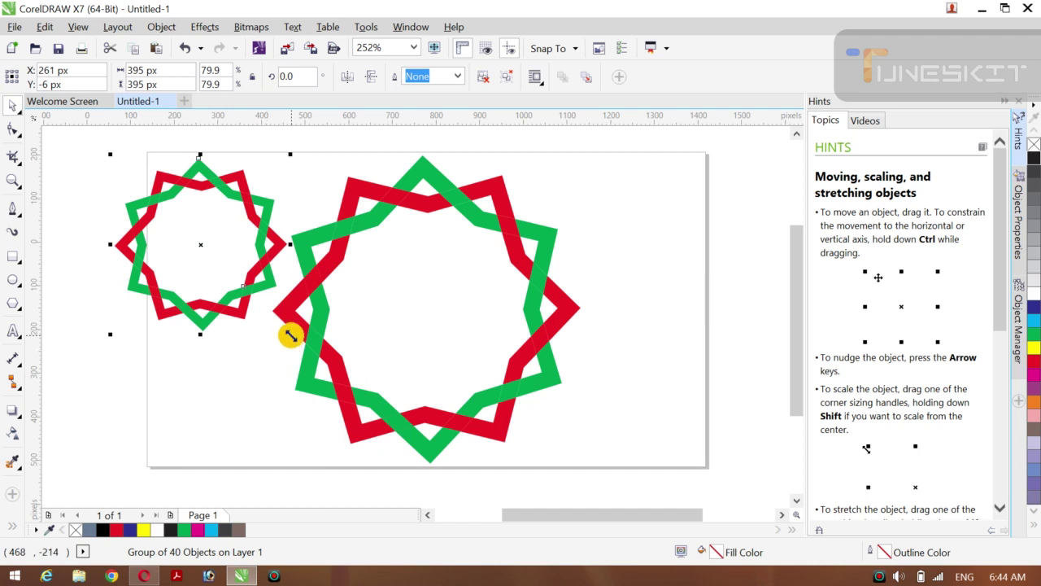
Shrink the small ornament about its centre to about 261 × 261 px and place copies near all four page corners.
left_click_drag(291, 335, 260, 305)
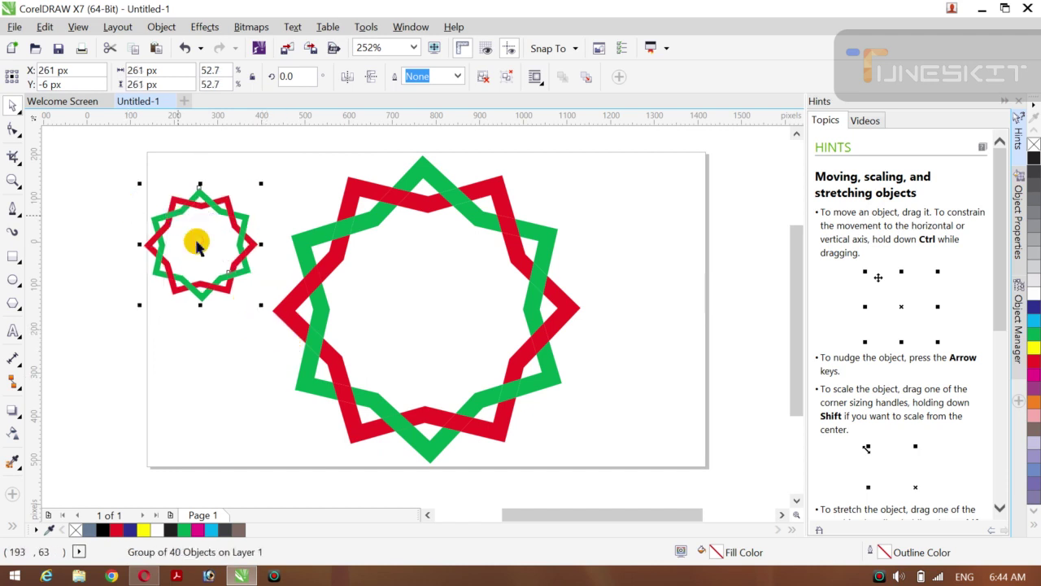
mouse_move(200, 241)
left_mouse_down()
mouse_move(213, 243)
mouse_move(233, 400)
mouse_move(228, 380)
mouse_move(664, 226)
mouse_move(630, 237)
mouse_move(618, 385)
left_mouse_up()
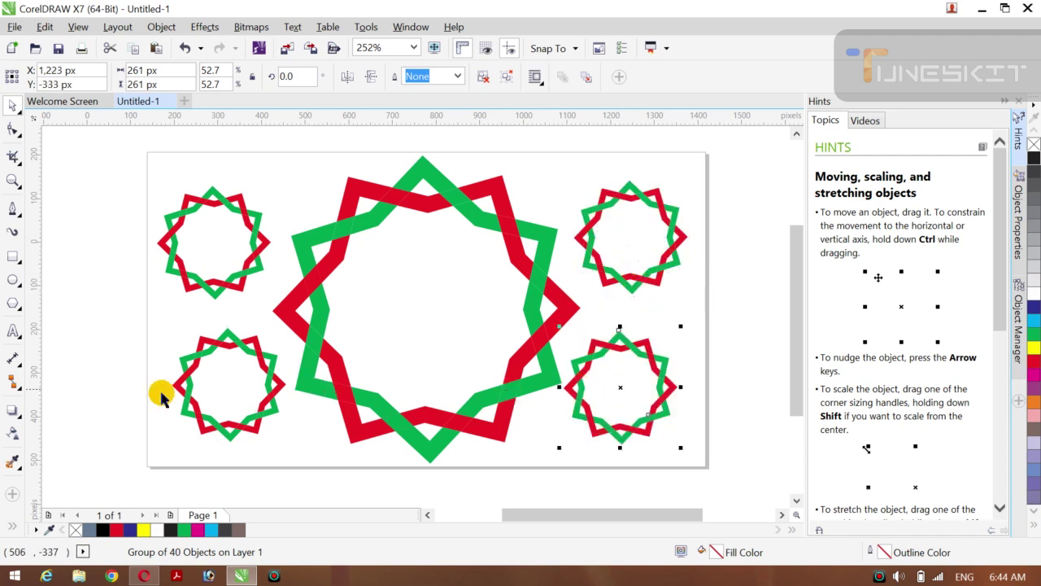
left_click(94, 375)
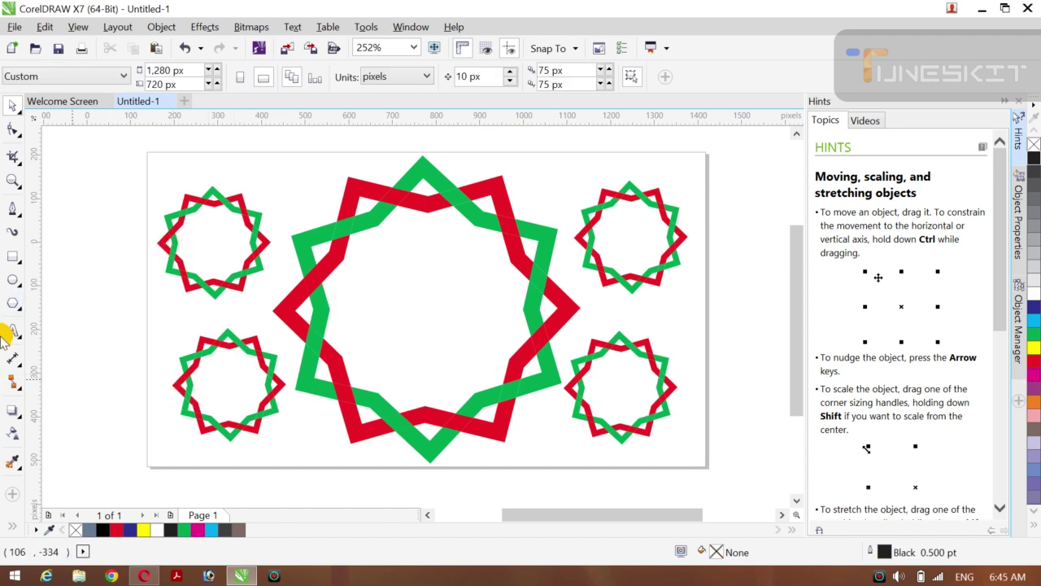
Add a page-sized 1,280 × 720 px rectangle behind the ornaments, fill it with black and deselect it.
double_click(11, 259)
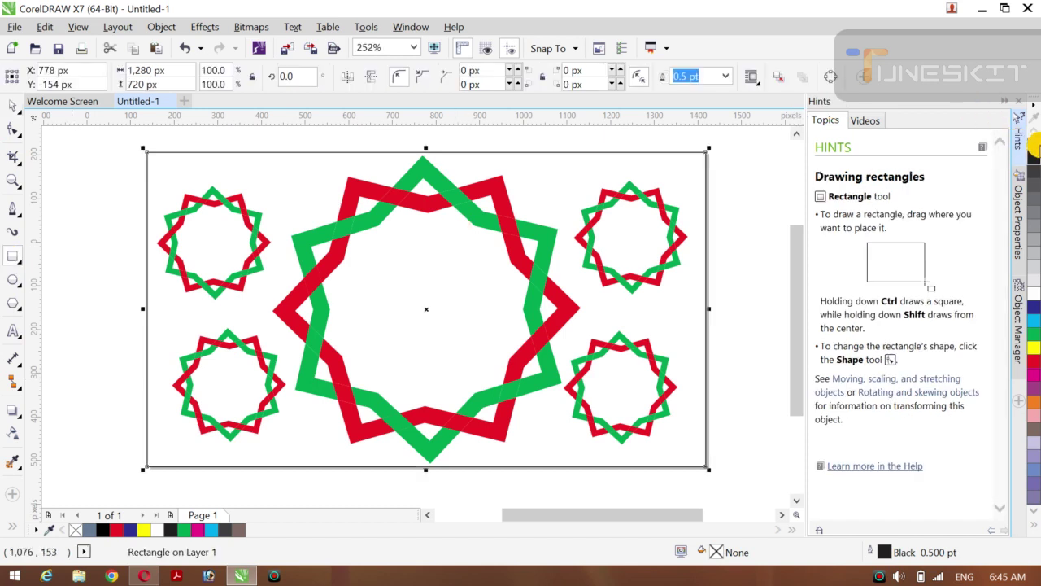
left_click(1033, 160)
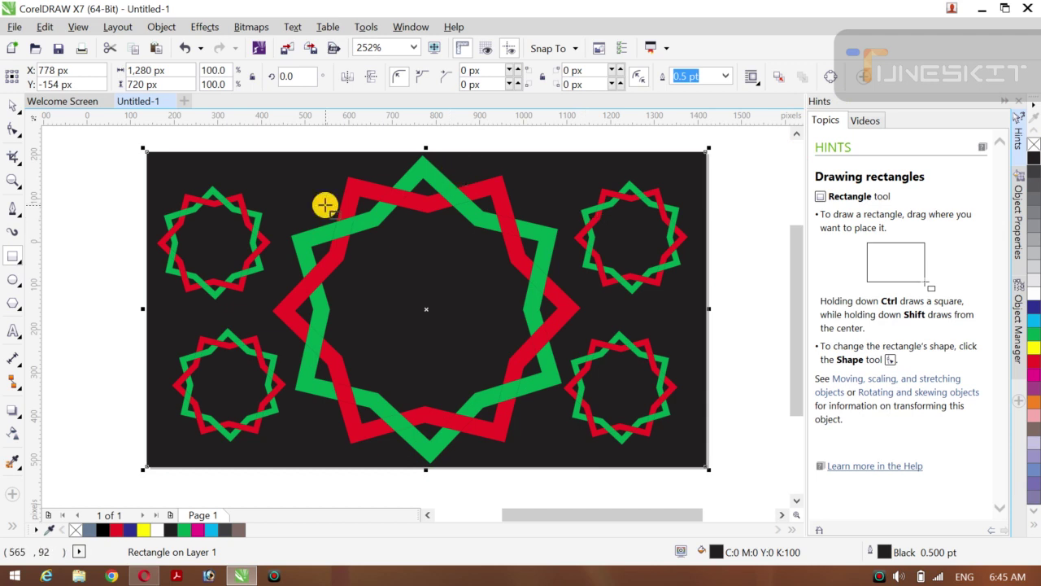
left_click(20, 111)
left_click(51, 106)
left_click(48, 133)
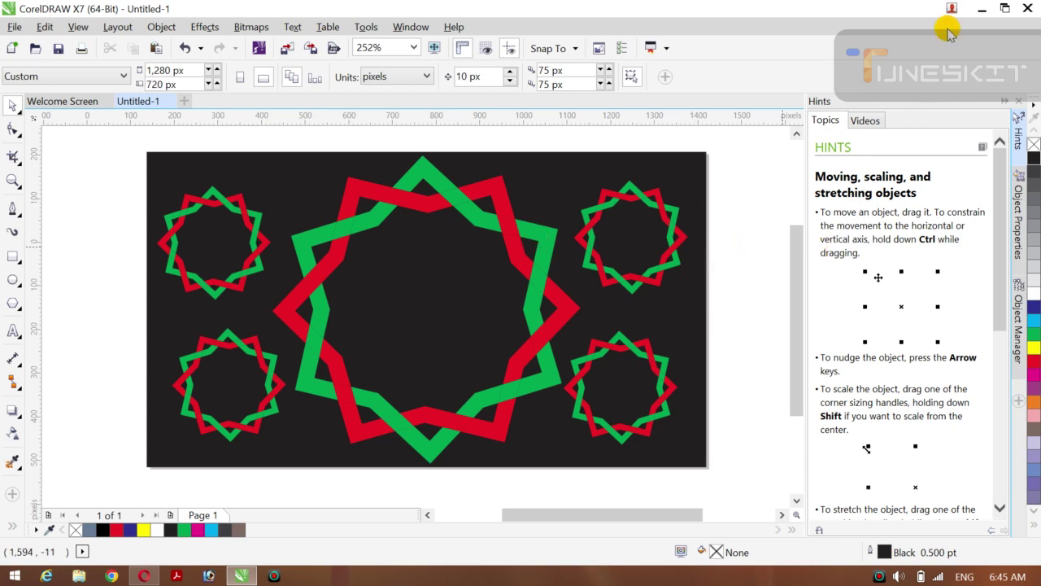
left_click(983, 10)
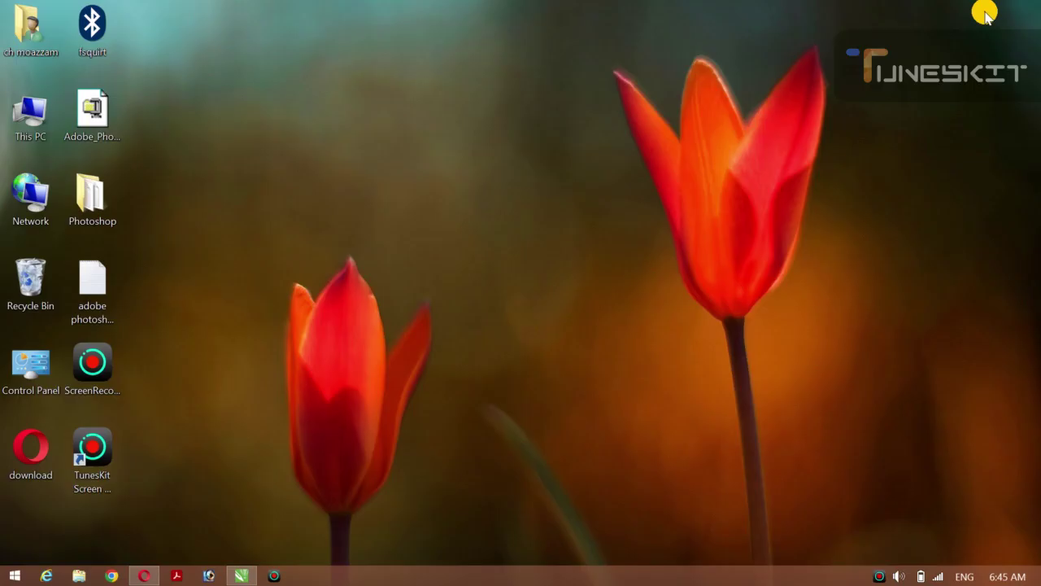
left_click(900, 577)
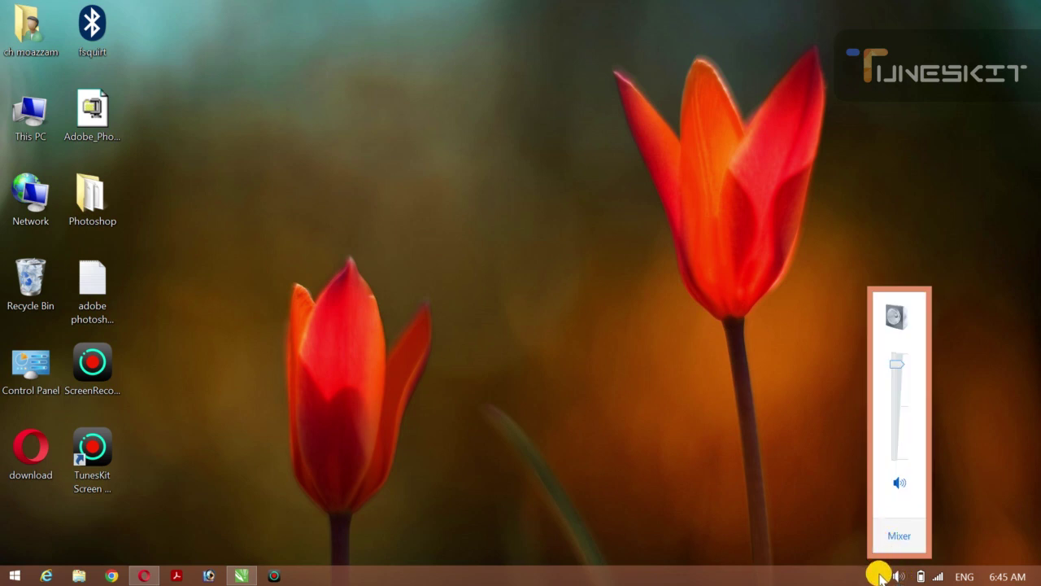
left_click(879, 576)
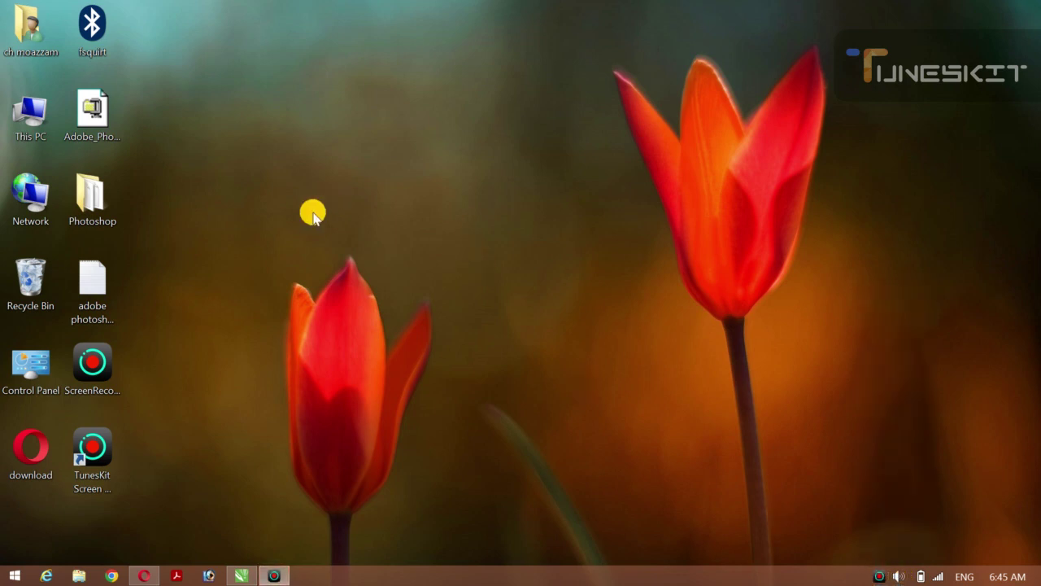